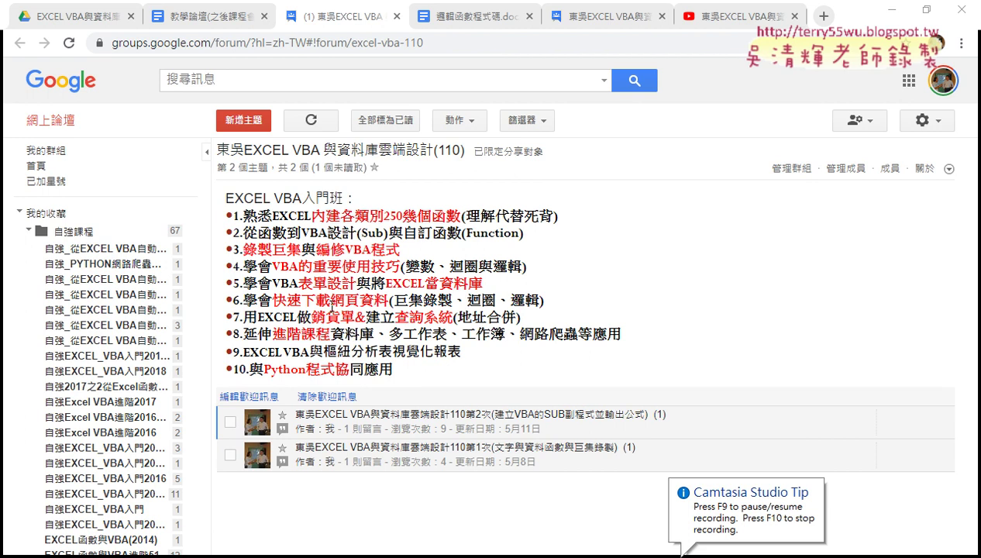
# Open the lesson-2 topic thread (東吳EXCEL VBA與資料庫雲端設計110第2次) from the forum list.
pyautogui.click(491, 429)
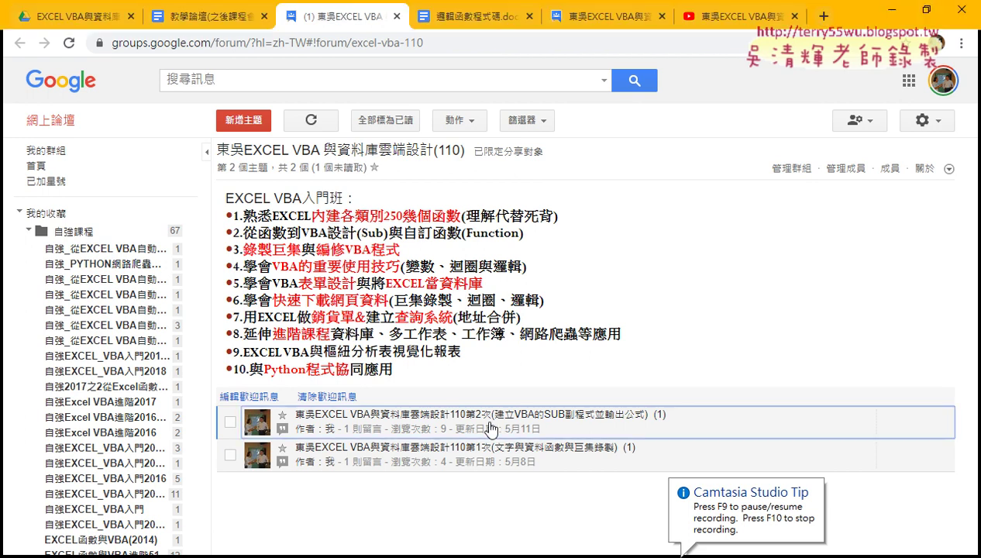
pyautogui.click(491, 430)
pyautogui.scroll(-1, 415, 358)
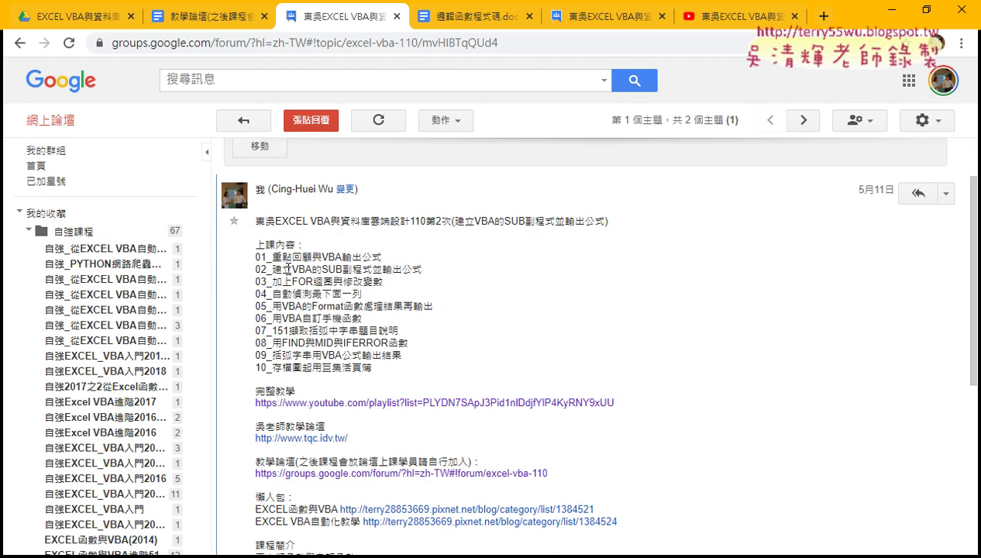
# Highlight lesson items 02 (SUB procedures), 03 (FOR loop) and 04 (auto-detect last row).
pyautogui.moveTo(291, 270); pyautogui.dragTo(422, 271)
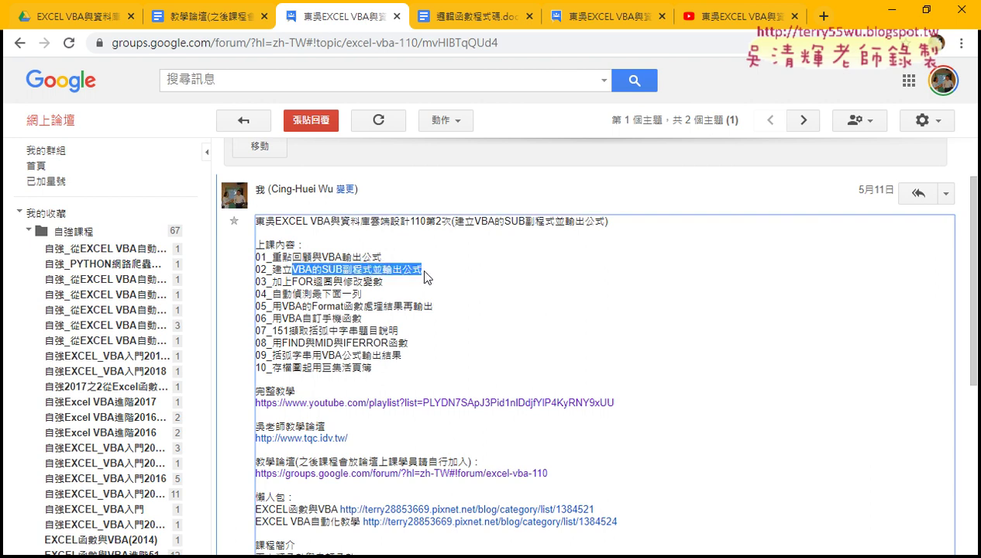
pyautogui.moveTo(292, 281); pyautogui.dragTo(382, 282)
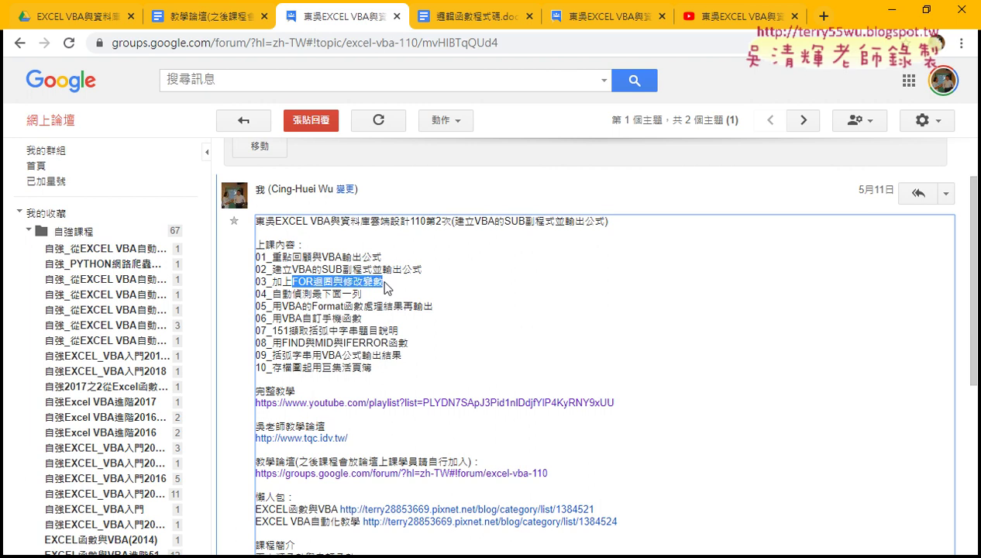
pyautogui.moveTo(272, 295); pyautogui.dragTo(364, 300)
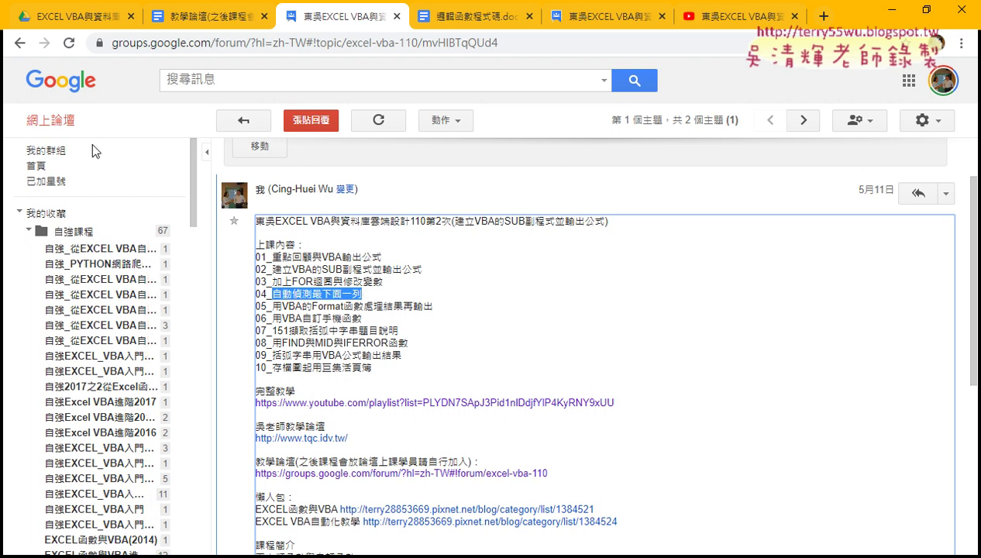
# Open 01_文字與資料函數程式碼.docx via the Drive folders _雲端白板畫面 and 01_文字與資料函數.
pyautogui.click(60, 18)
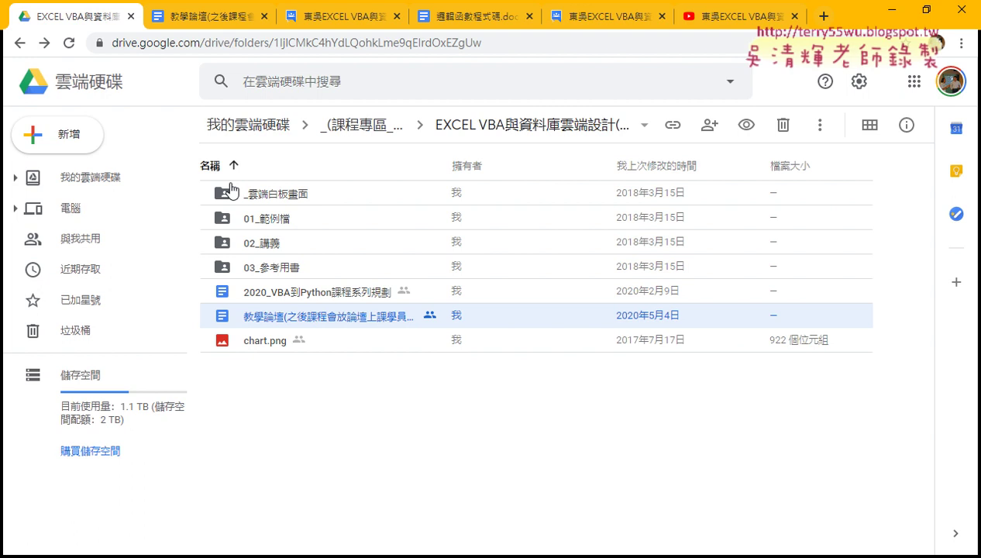
pyautogui.doubleClick(279, 193)
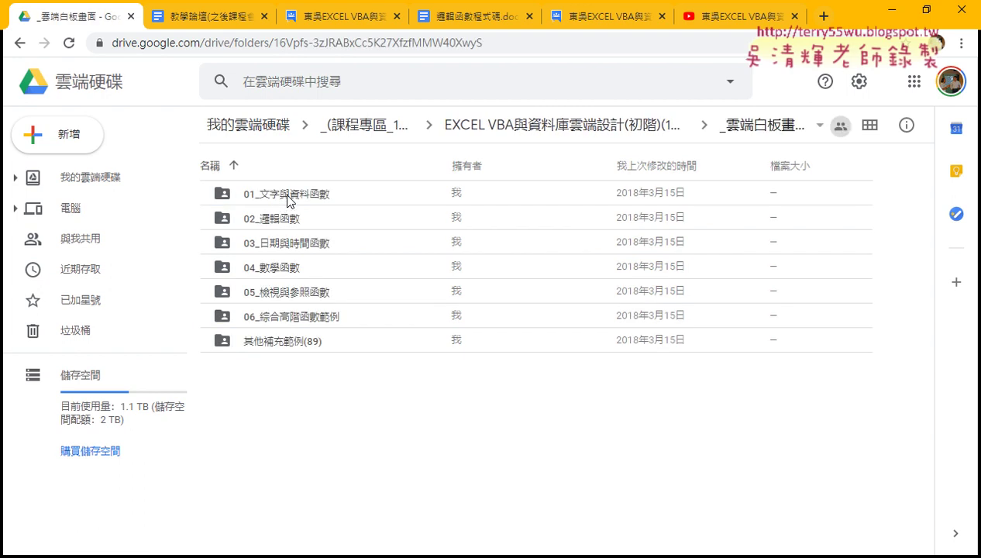
pyautogui.doubleClick(288, 200)
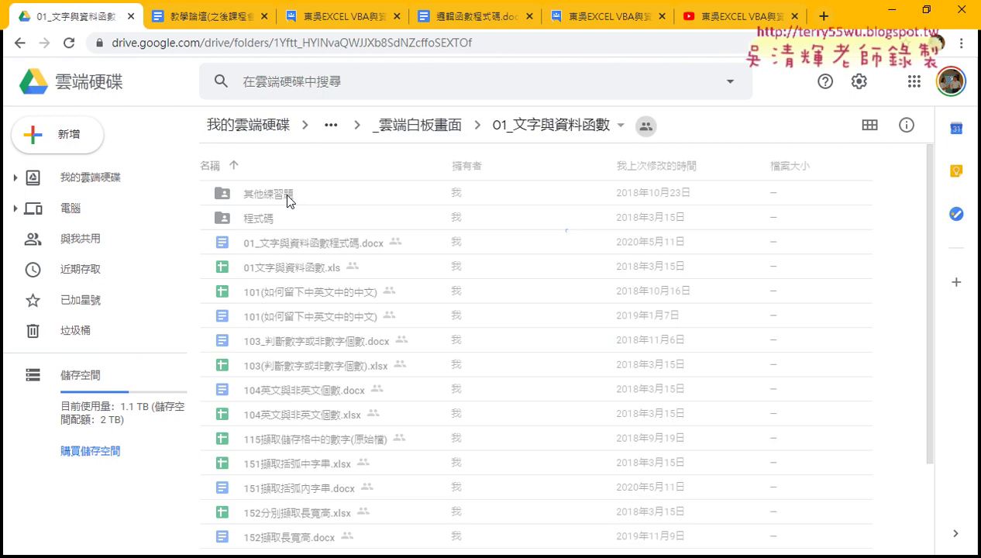
pyautogui.doubleClick(275, 245)
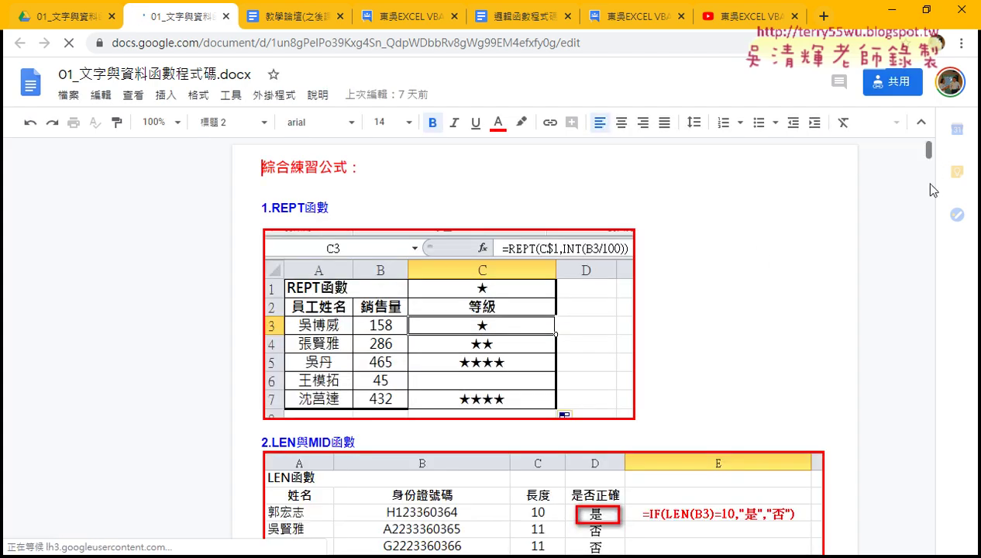
# Scroll down to the formula-output code section and highlight Cells(4, "E").
pyautogui.moveTo(926, 179); pyautogui.dragTo(925, 314)
pyautogui.scroll(-10, 922, 326)
pyautogui.scroll(-10, 922, 338)
pyautogui.scroll(-10, 922, 349)
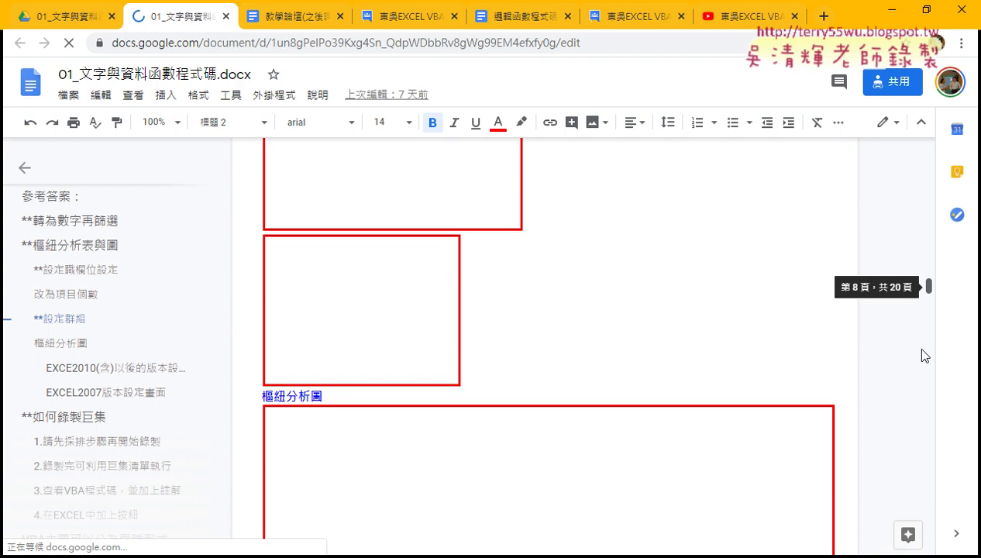
pyautogui.scroll(-10, 922, 368)
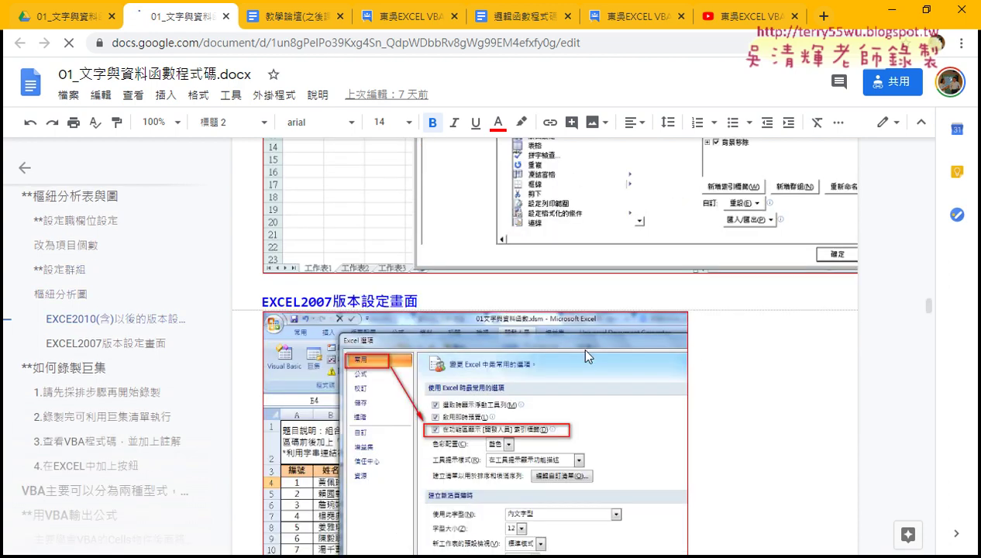
pyautogui.scroll(-10, 586, 355)
pyautogui.scroll(-5, 587, 355)
pyautogui.scroll(-3, 587, 355)
pyautogui.scroll(-5, 587, 355)
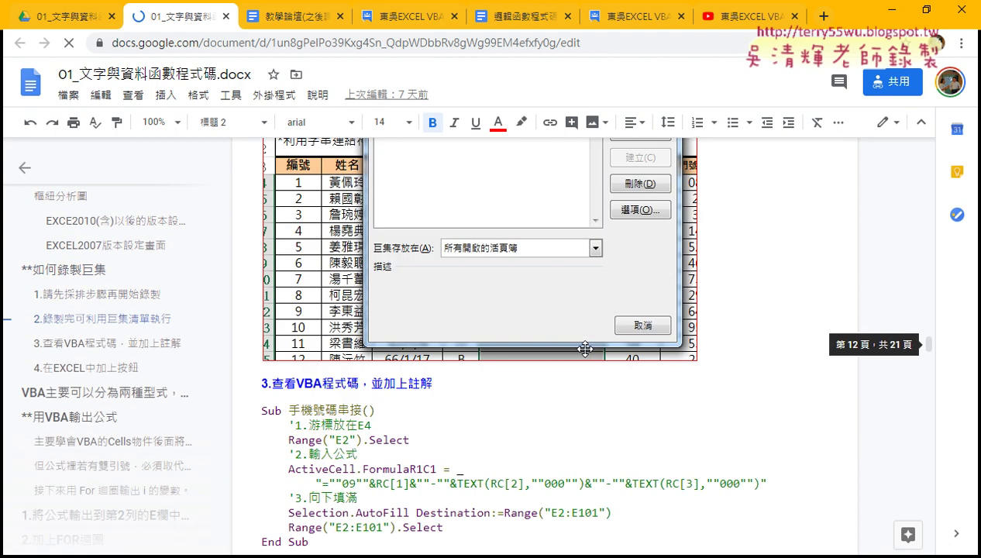
pyautogui.scroll(-5, 588, 354)
pyautogui.scroll(-4, 587, 355)
pyautogui.scroll(-5, 587, 355)
pyautogui.scroll(-2, 587, 355)
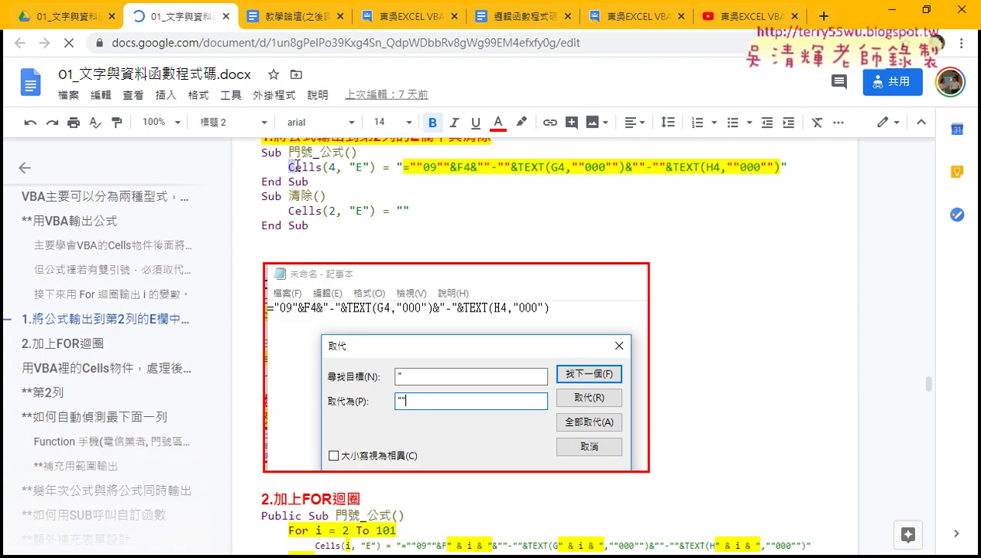
pyautogui.moveTo(288, 166); pyautogui.dragTo(375, 165)
pyautogui.scroll(2, 264, 225)
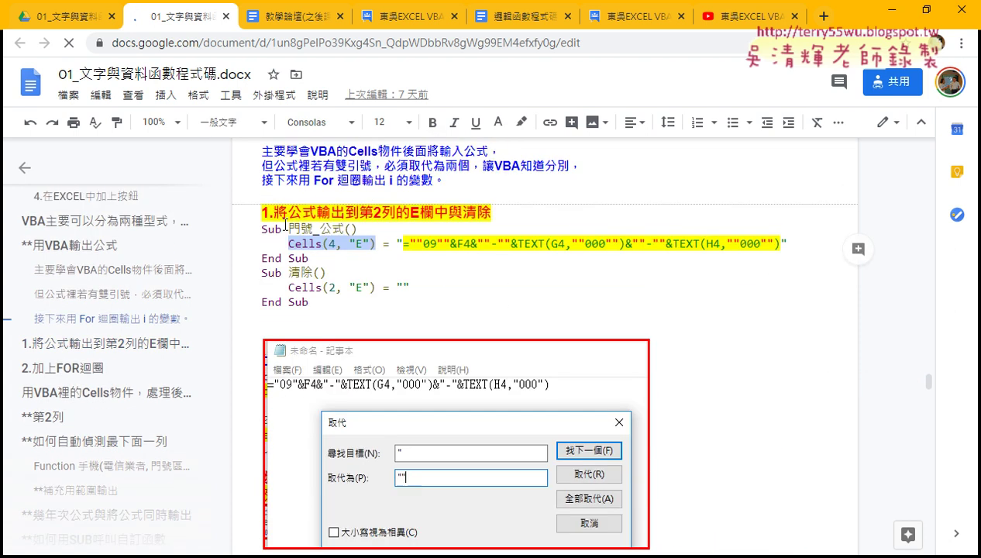
pyautogui.moveTo(288, 228); pyautogui.dragTo(366, 229)
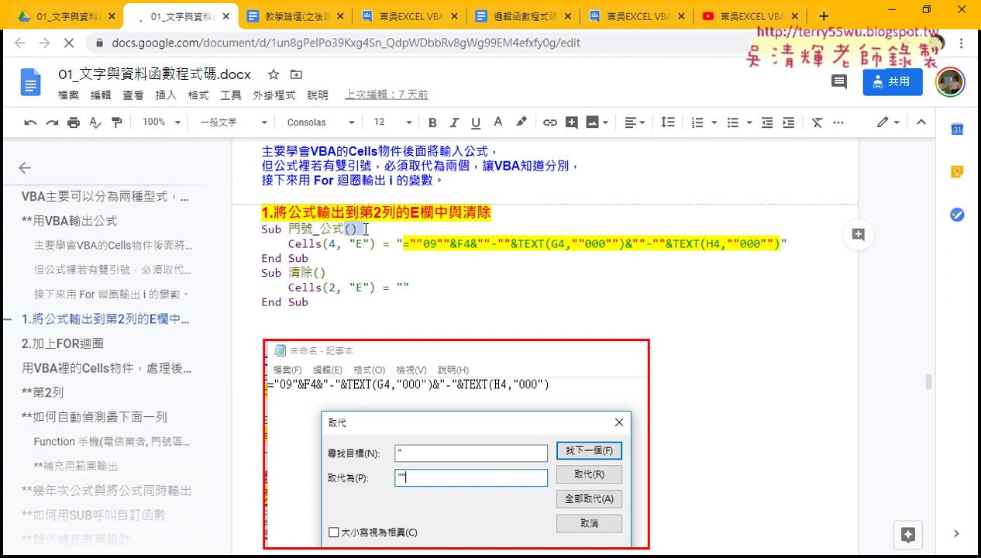
pyautogui.moveTo(308, 257)
pyautogui.mouseDown()
pyautogui.moveTo(261, 257)
pyautogui.moveTo(375, 243)
pyautogui.mouseUp()
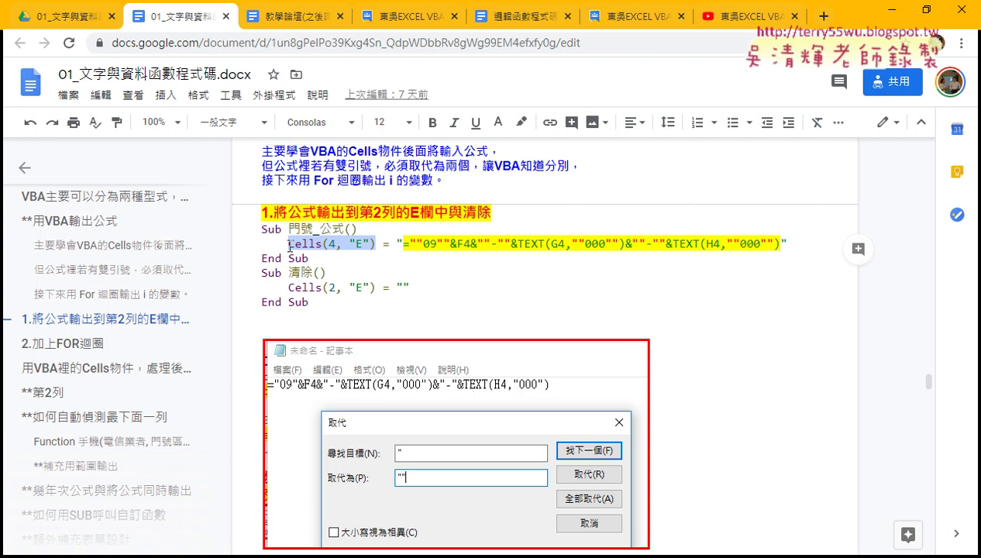
pyautogui.moveTo(288, 244); pyautogui.dragTo(258, 243)
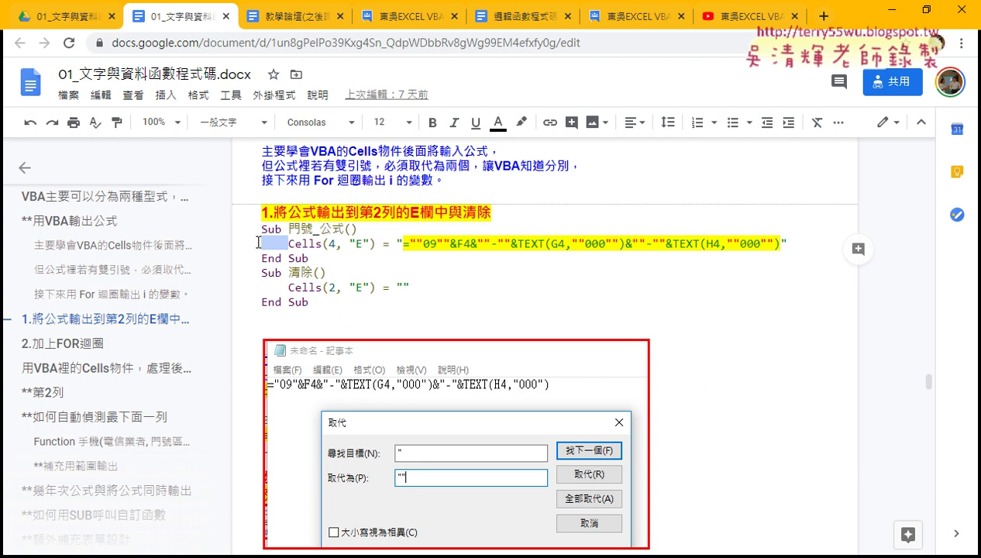
pyautogui.click(290, 245)
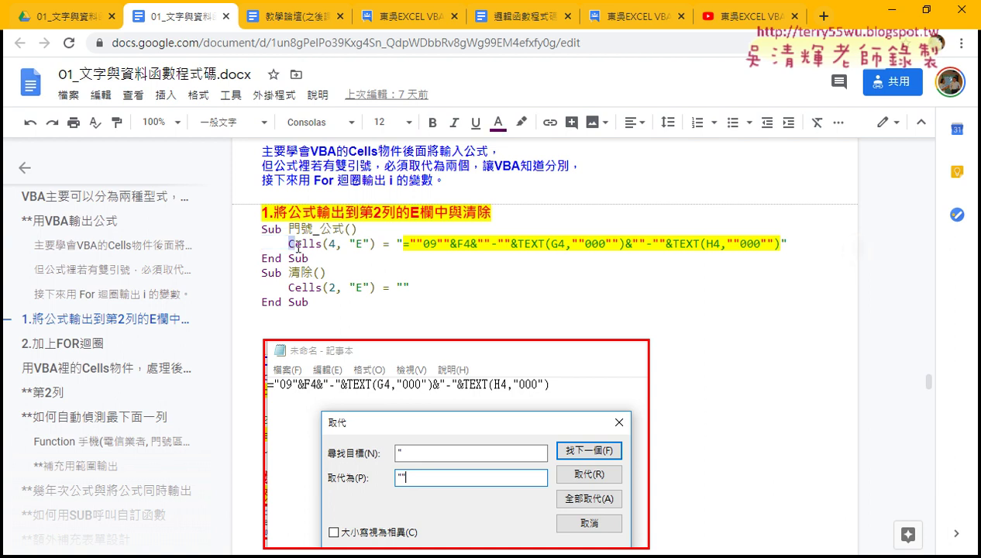
pyautogui.moveTo(298, 246); pyautogui.dragTo(321, 246)
pyautogui.moveTo(410, 243); pyautogui.dragTo(421, 243)
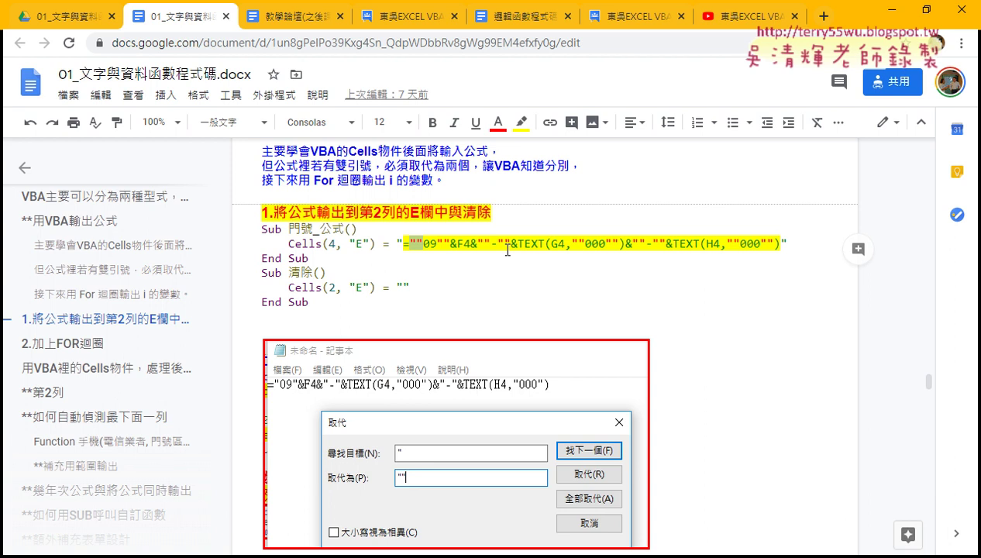
pyautogui.scroll(-2, 508, 249)
pyautogui.scroll(-1, 465, 344)
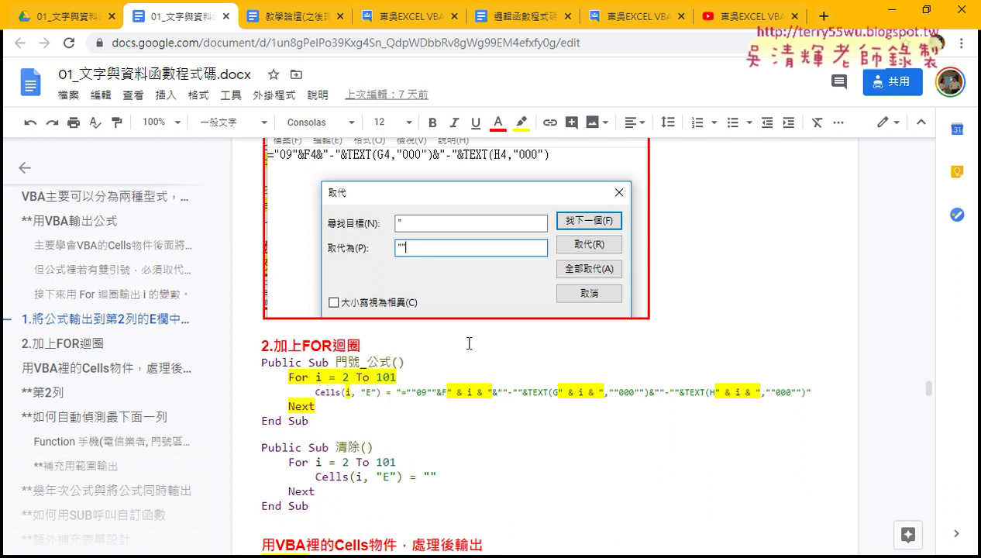
pyautogui.scroll(4, 468, 343)
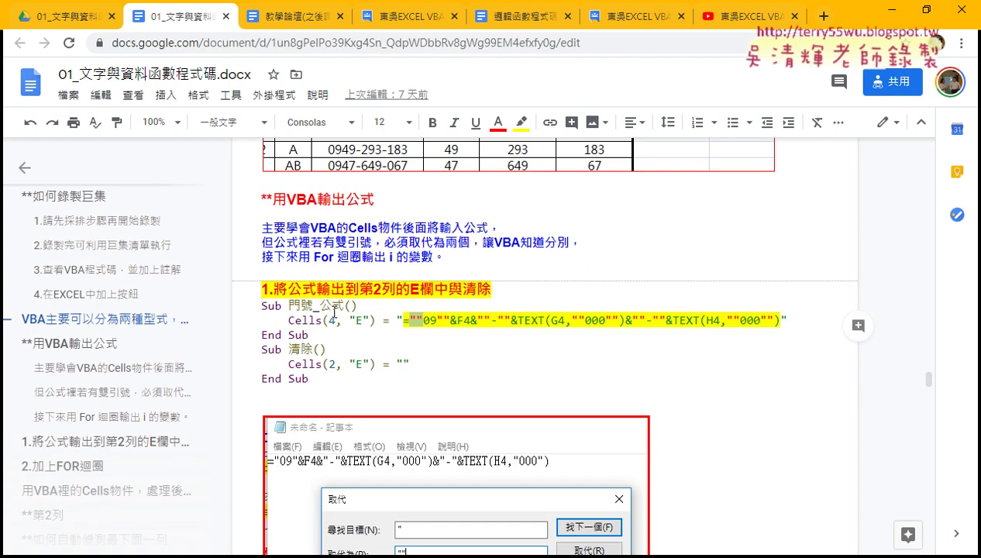
pyautogui.moveTo(287, 320); pyautogui.dragTo(364, 320)
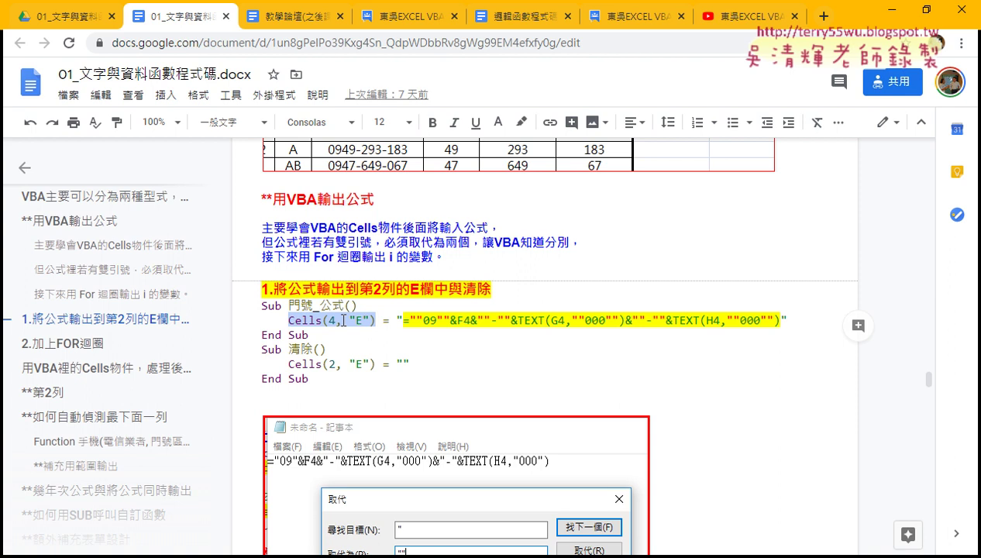
pyautogui.moveTo(364, 320); pyautogui.dragTo(314, 320)
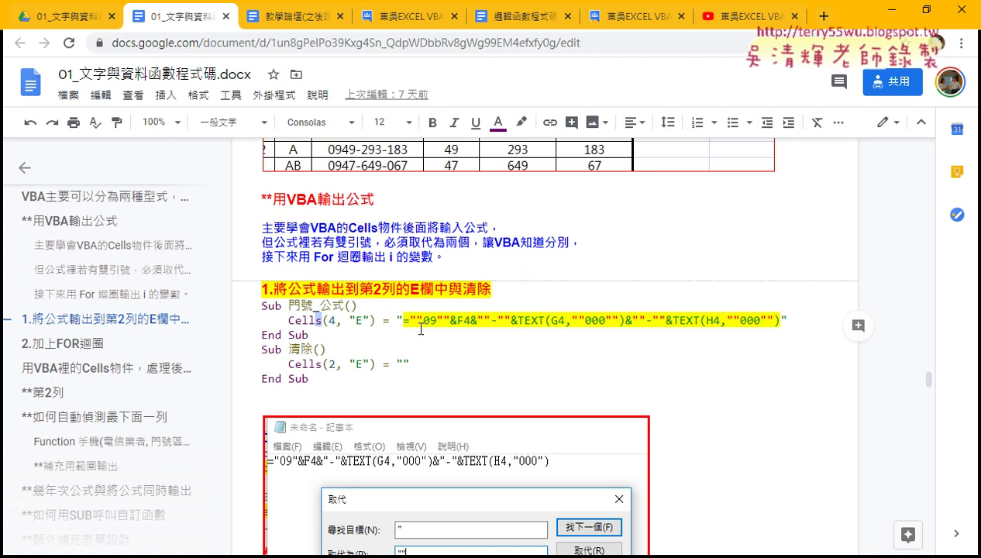
pyautogui.scroll(-1, 420, 328)
pyautogui.doubleClick(403, 347)
pyautogui.scroll(-2, 657, 294)
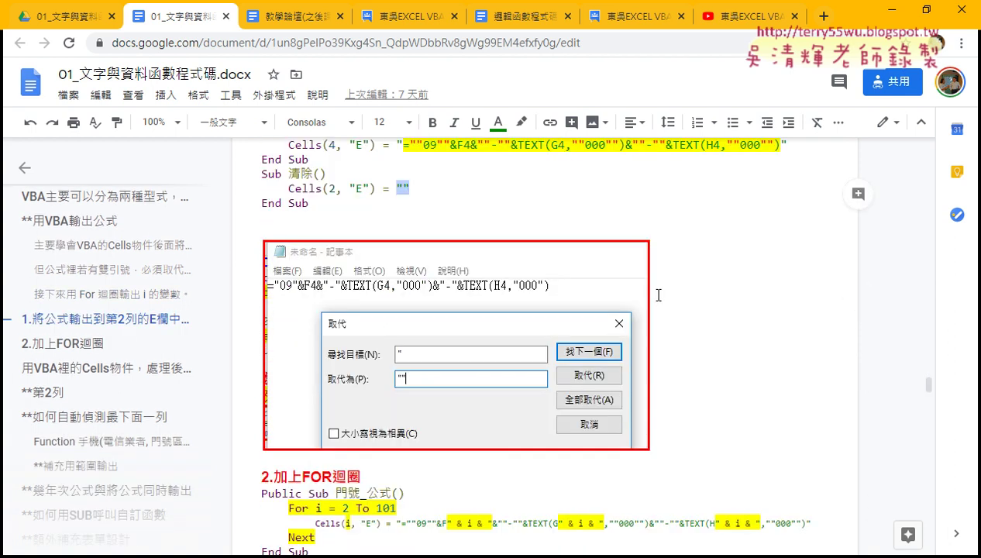
pyautogui.scroll(-3, 658, 295)
pyautogui.scroll(-1, 657, 295)
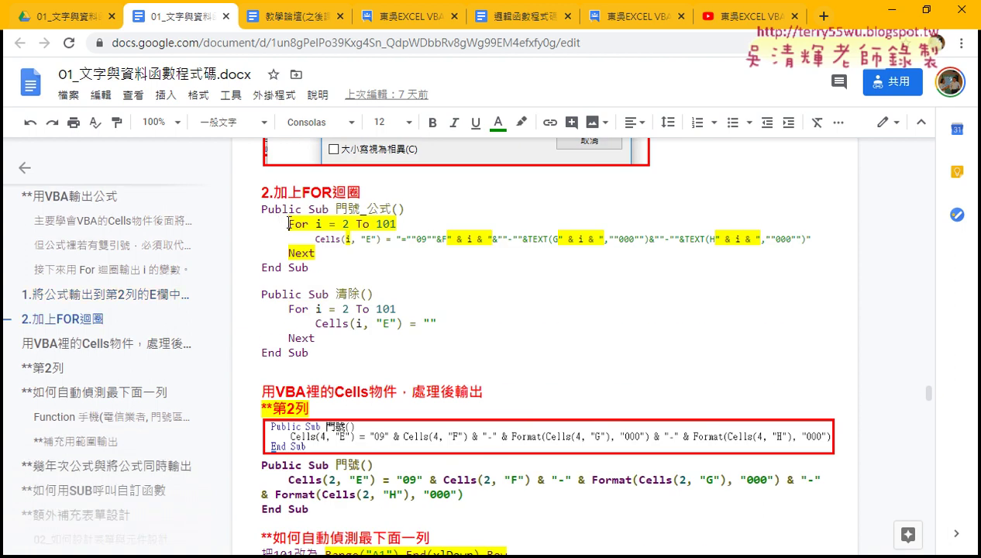
pyautogui.moveTo(289, 224); pyautogui.dragTo(409, 222)
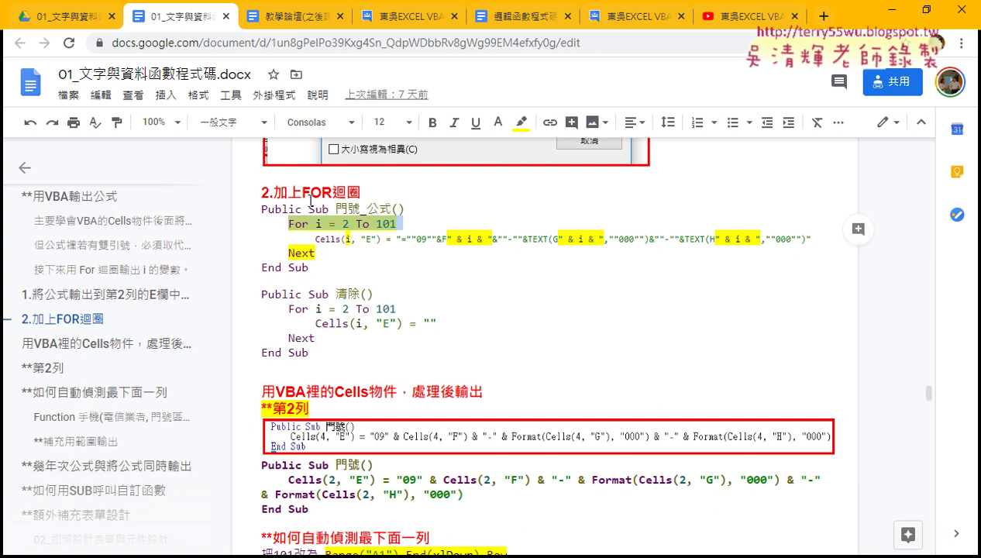
# Highlight Range("A1").End(xlDown).Row, then its ("A1") and End(xlDown) parts in turn.
pyautogui.scroll(-2, 333, 214)
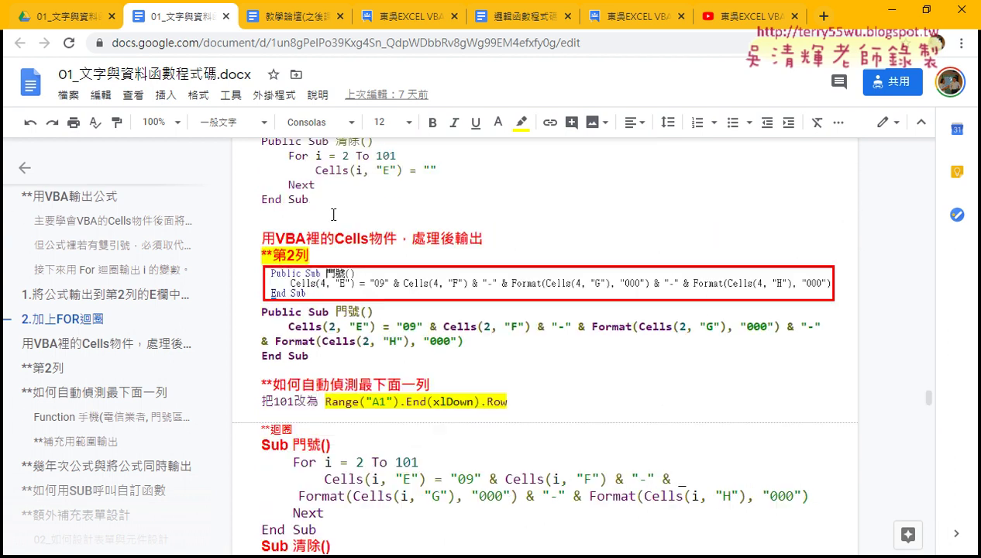
pyautogui.scroll(-1, 333, 214)
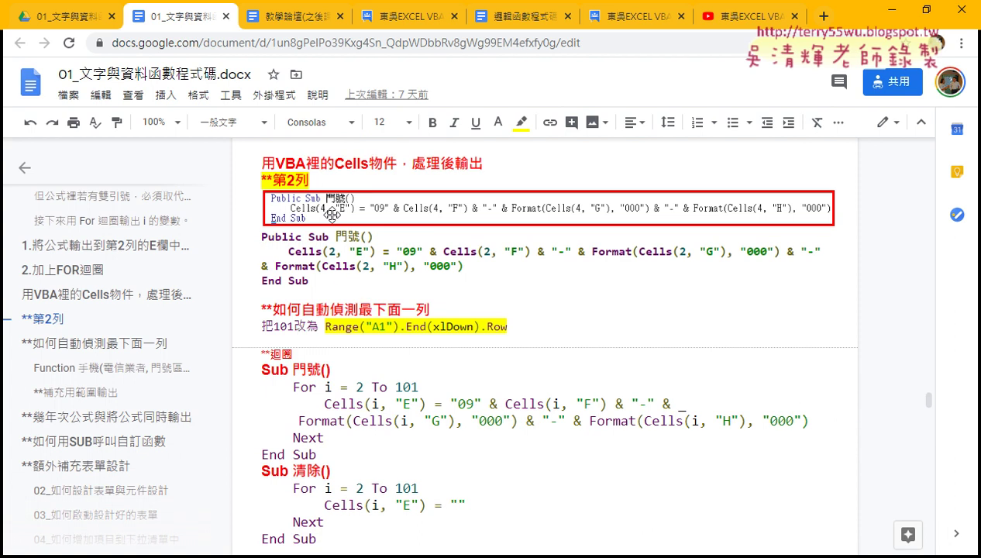
pyautogui.moveTo(326, 325); pyautogui.dragTo(516, 330)
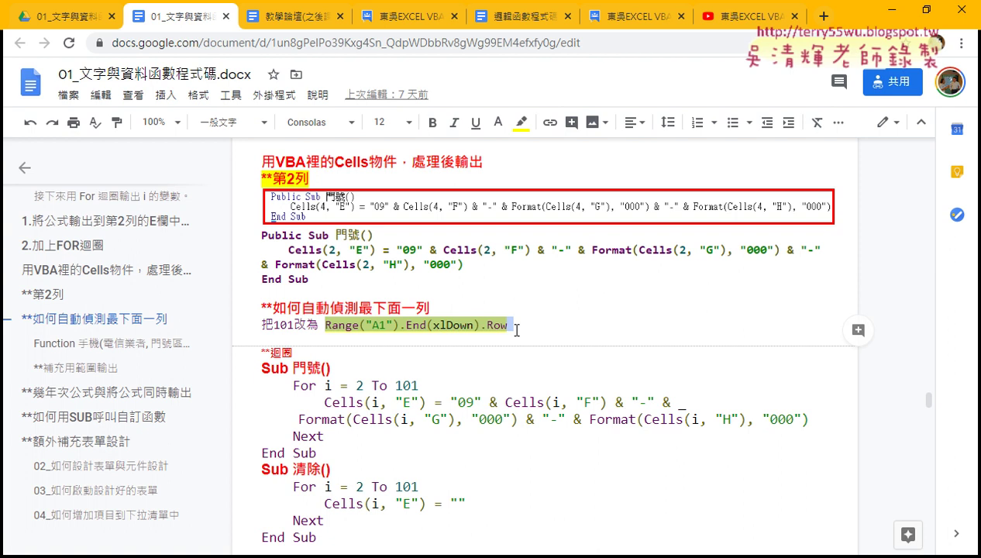
pyautogui.click(398, 325)
pyautogui.moveTo(399, 325); pyautogui.dragTo(361, 325)
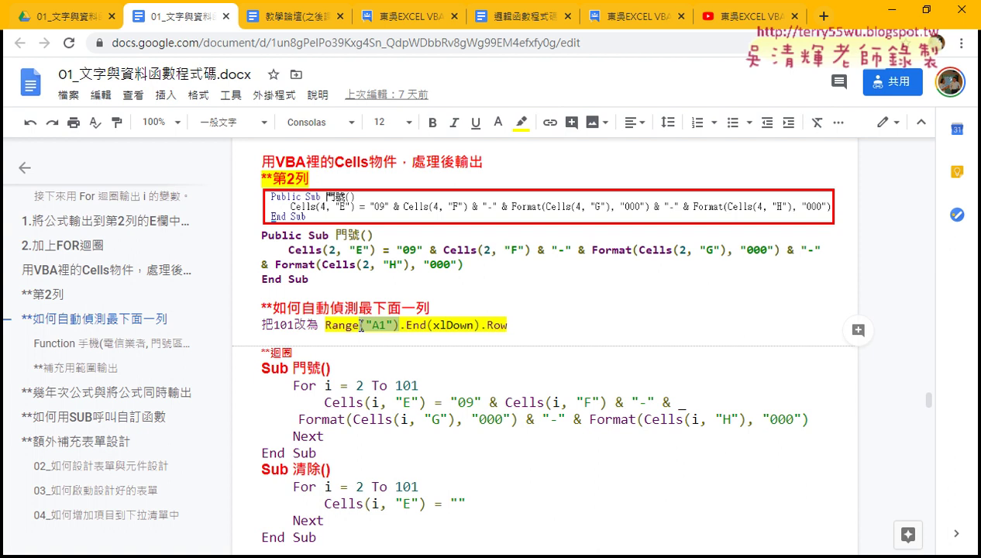
pyautogui.moveTo(405, 324); pyautogui.dragTo(478, 326)
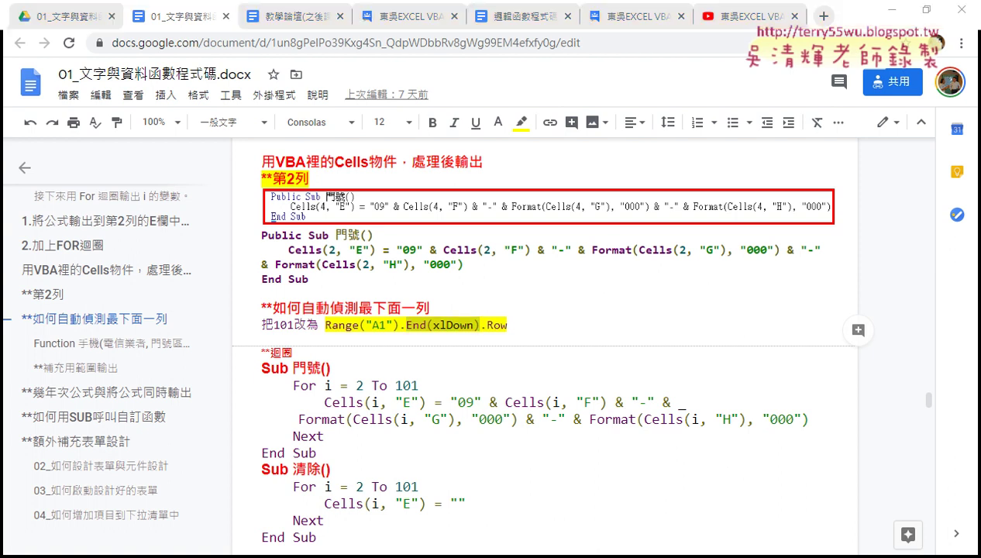
# Bring the 02邏輯函數 Excel workbook to the front.
pyautogui.moveTo(318, 552)
pyautogui.click(232, 480)
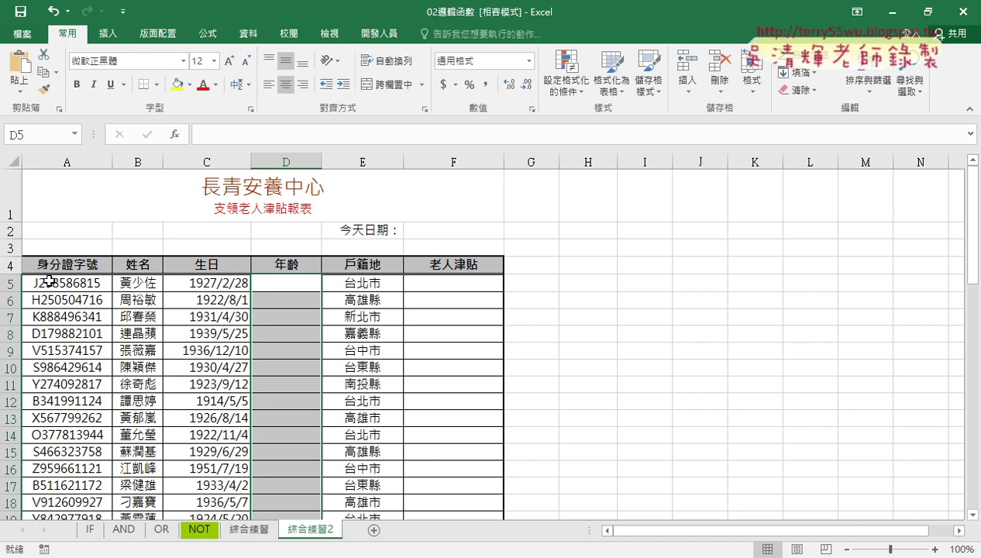
pyautogui.click(310, 551)
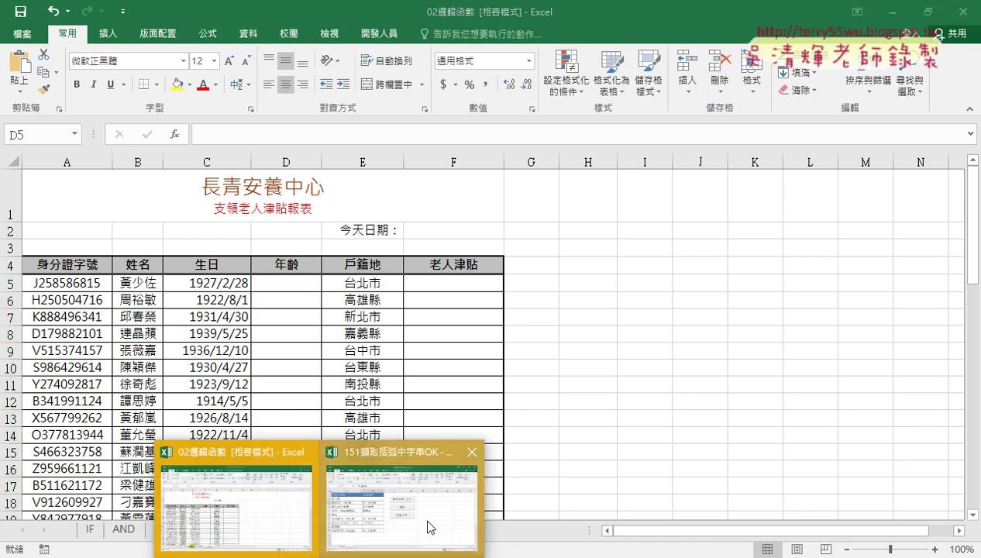
pyautogui.click(369, 525)
pyautogui.moveTo(103, 191); pyautogui.dragTo(302, 191)
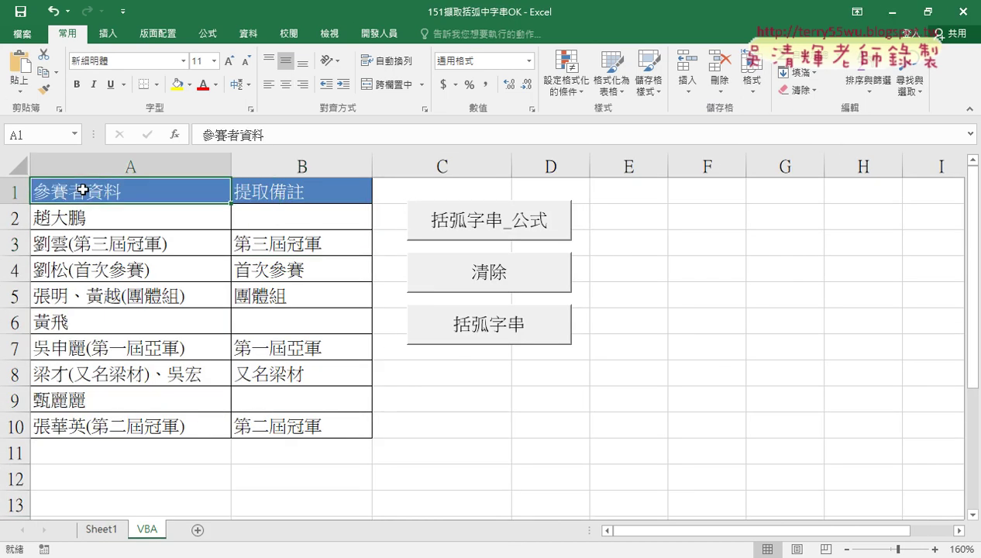
pyautogui.hotkey('ctrl', 'Down')
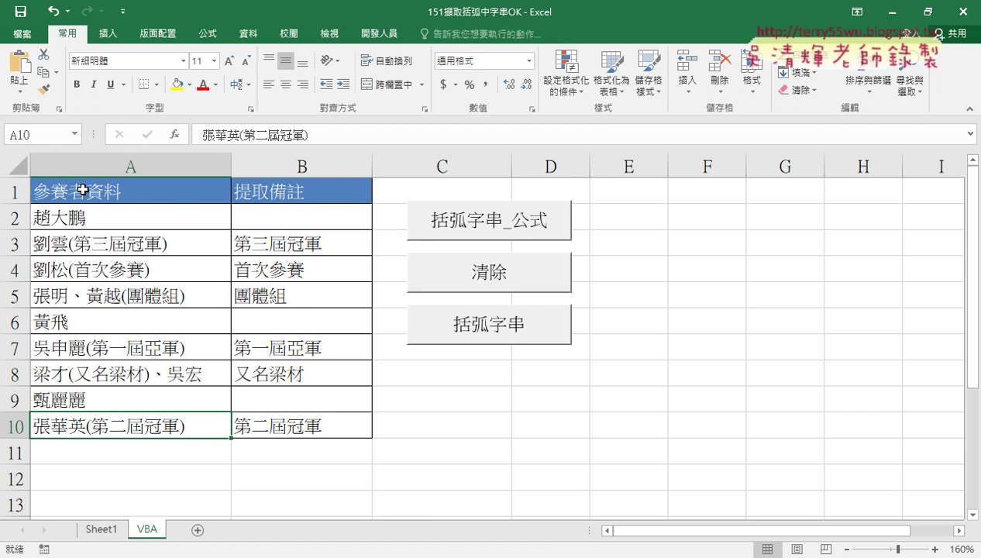
pyautogui.press('Right')
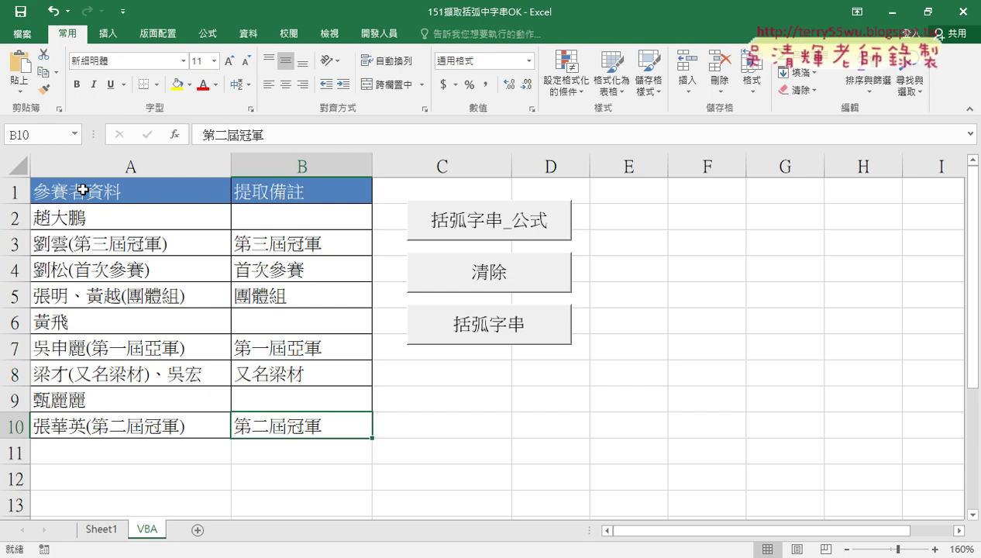
pyautogui.press('Up')
pyautogui.press('Up')
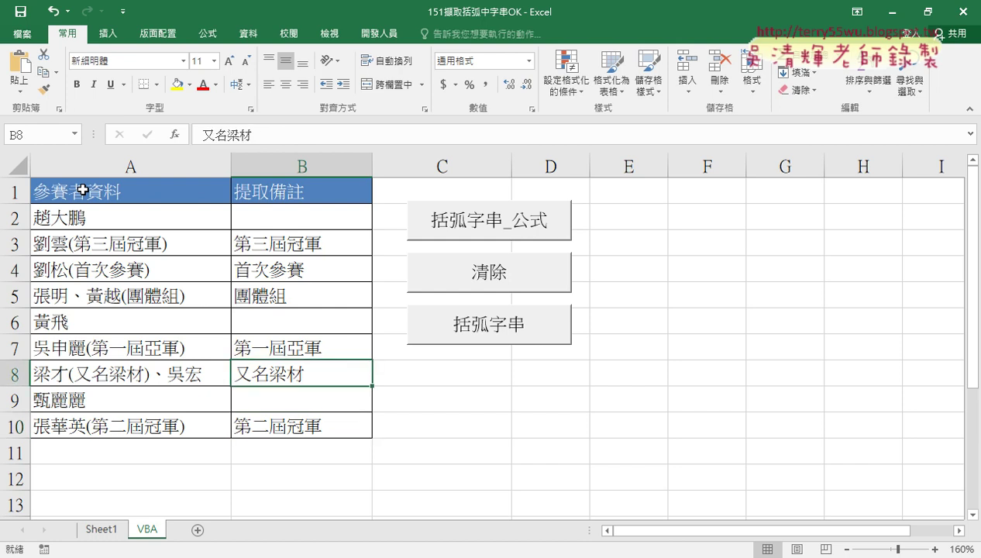
pyautogui.press('Down')
pyautogui.press('Down')
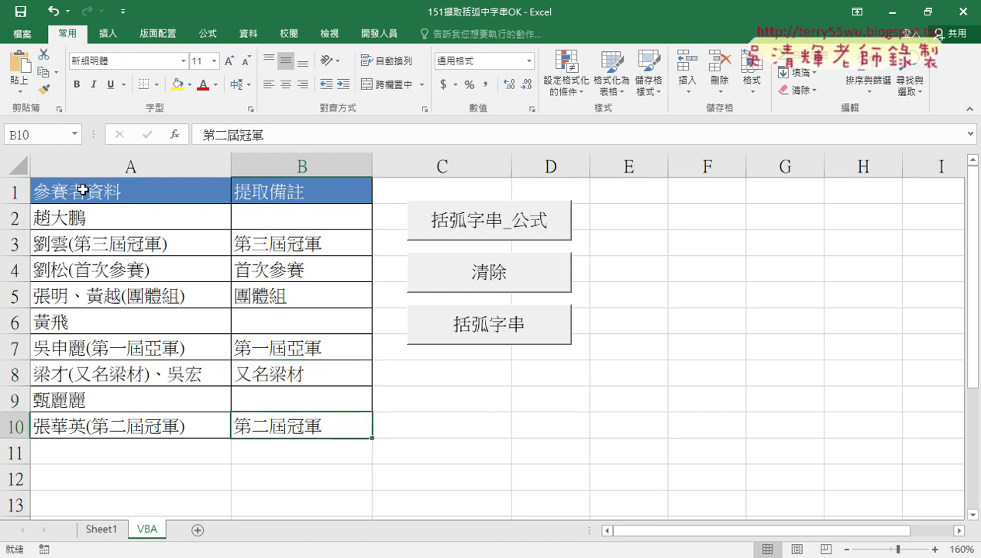
pyautogui.press('Up')
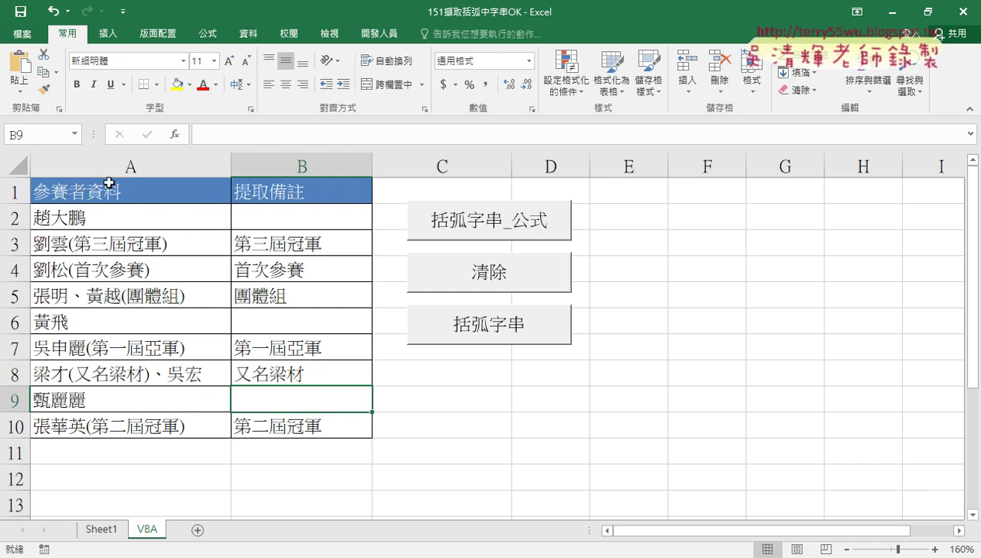
pyautogui.click(123, 164)
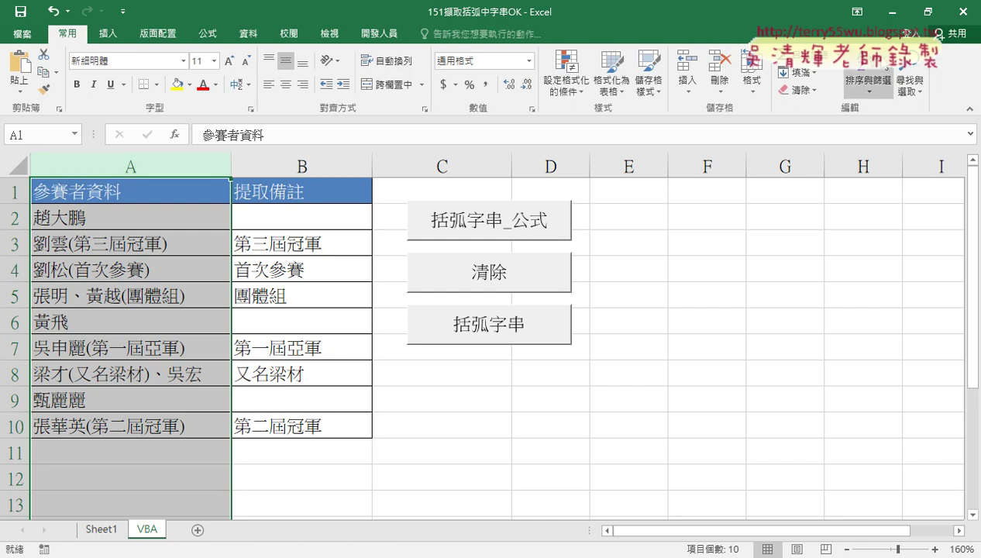
pyautogui.click(895, 13)
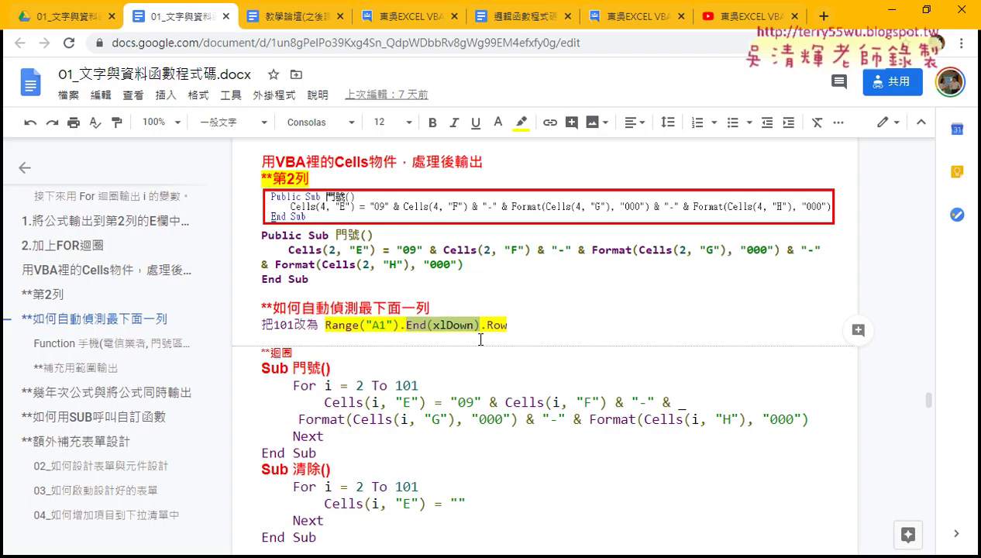
# Highlight the .Row and Range("A1") parts of the expression, then scroll toward the loop code.
pyautogui.moveTo(506, 324); pyautogui.dragTo(484, 327)
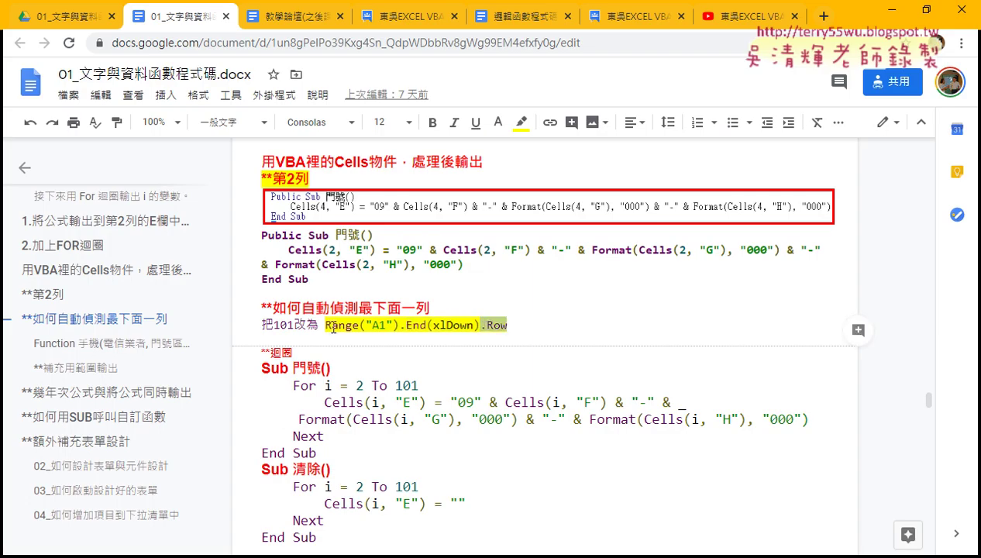
pyautogui.moveTo(325, 326); pyautogui.dragTo(482, 327)
pyautogui.scroll(-2, 485, 329)
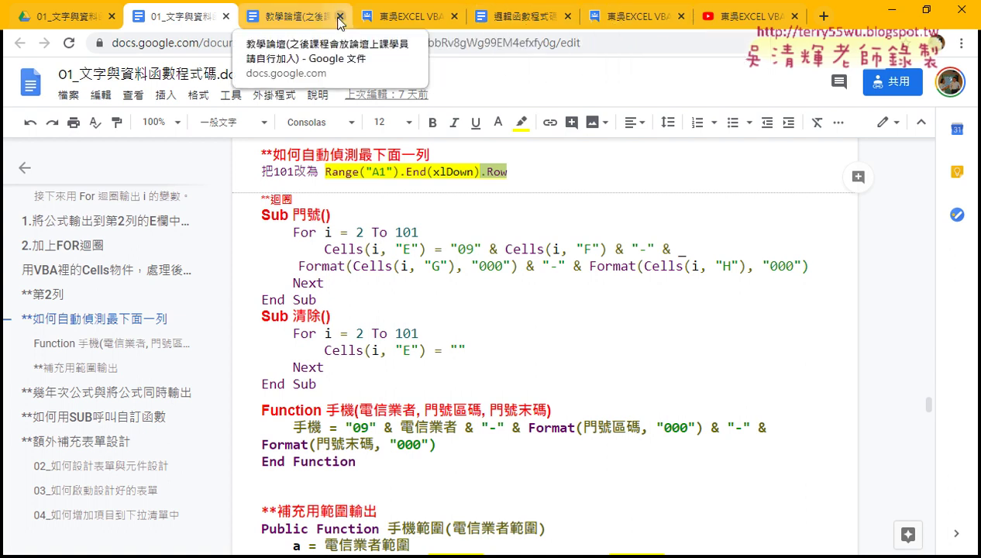
# Highlight lessons 07–10 in the Groups post, then bring the 151擷取括弧中字串OK workbook forward.
pyautogui.click(415, 18)
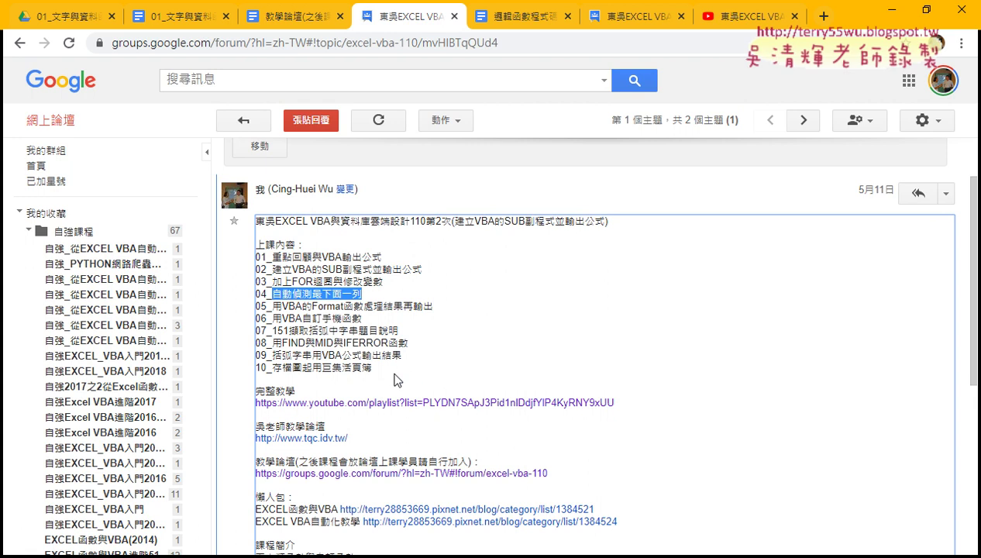
pyautogui.moveTo(373, 368)
pyautogui.mouseDown()
pyautogui.moveTo(292, 355)
pyautogui.moveTo(257, 327)
pyautogui.mouseUp()
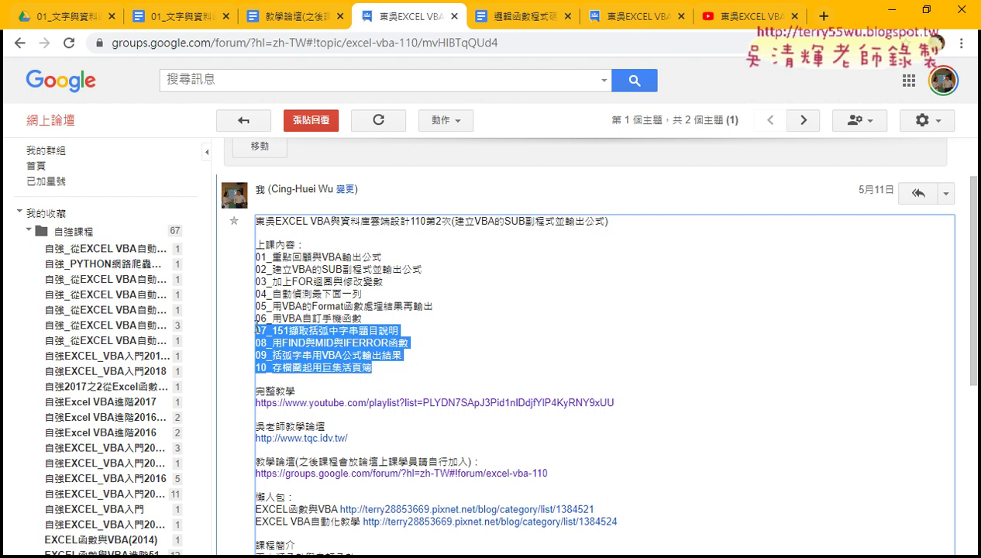
pyautogui.click(320, 551)
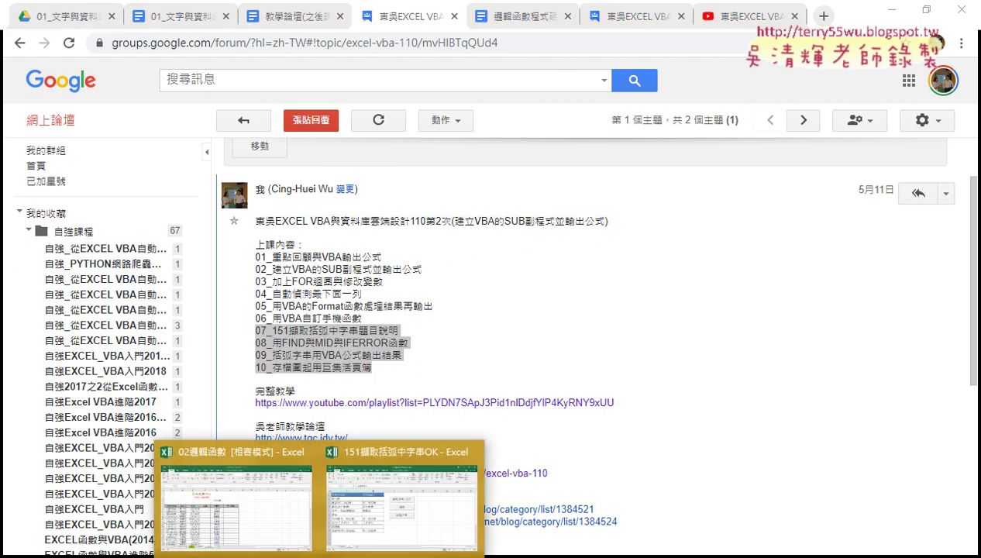
pyautogui.click(368, 529)
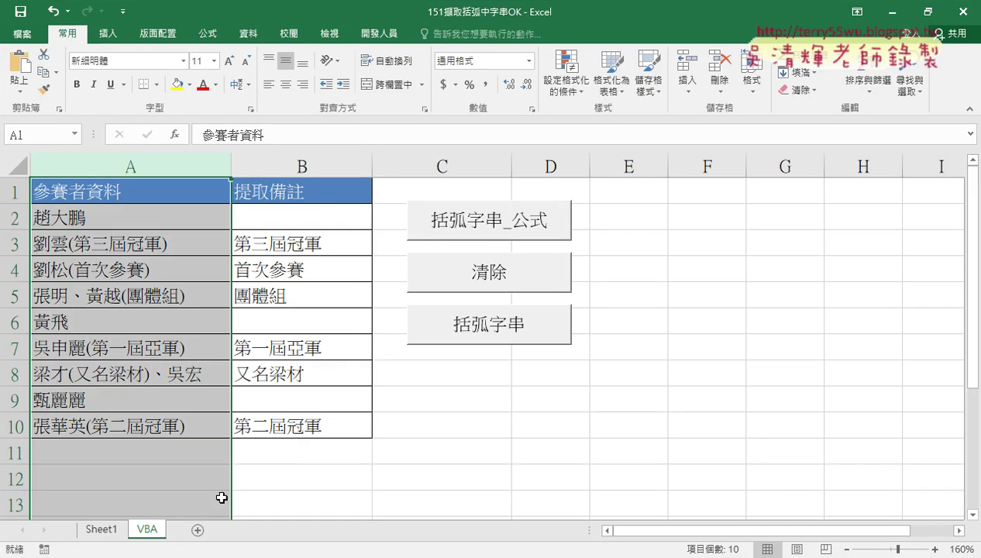
# Deselect column A to review the extracted notes in column B, then return to the browser.
pyautogui.click(221, 458)
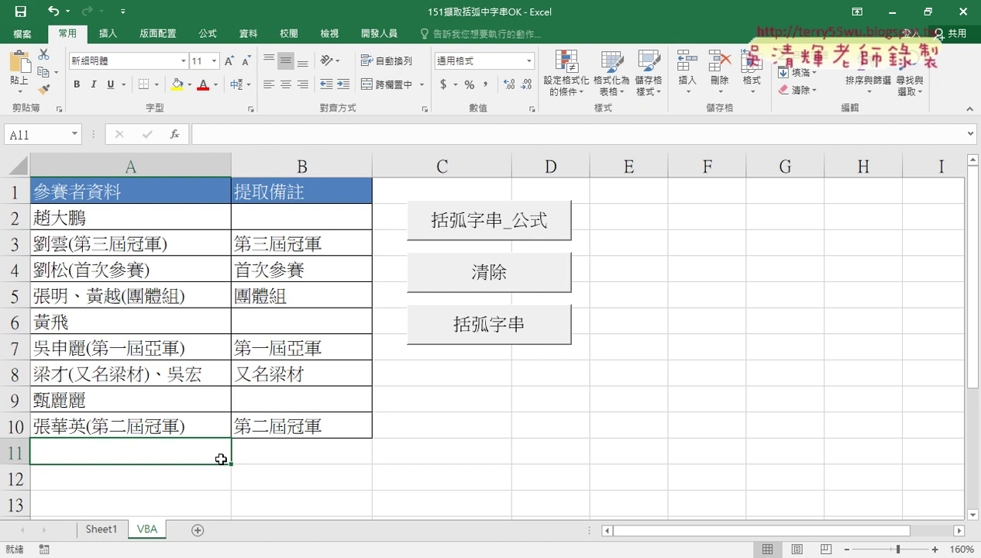
pyautogui.hotkey('alt', 'Tab')
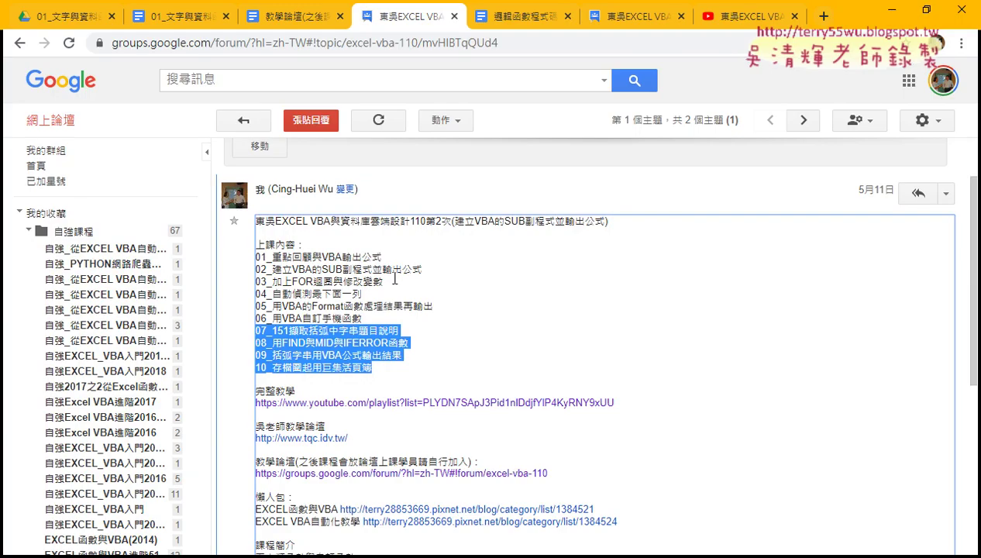
# Highlight the lesson 07 bracket-extraction title, then switch to the 151擷取括弧中字串OK workbook.
pyautogui.scroll(-1, 440, 304)
pyautogui.click(439, 298)
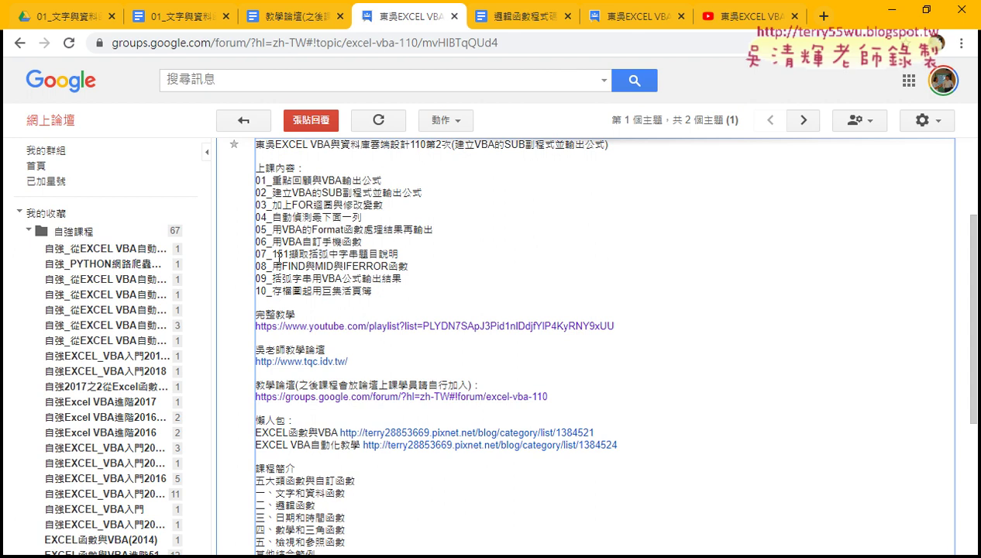
pyautogui.moveTo(271, 254); pyautogui.dragTo(397, 254)
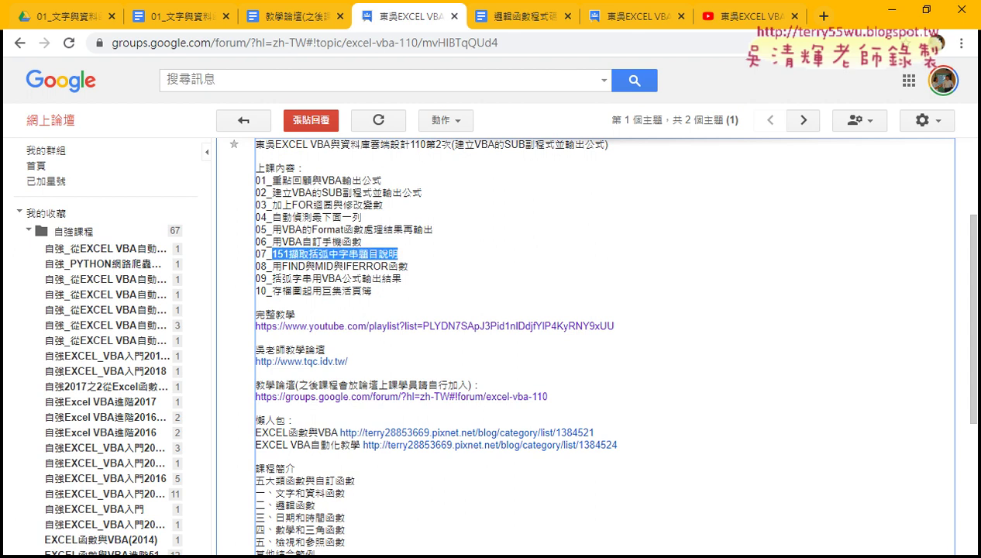
pyautogui.click(371, 507)
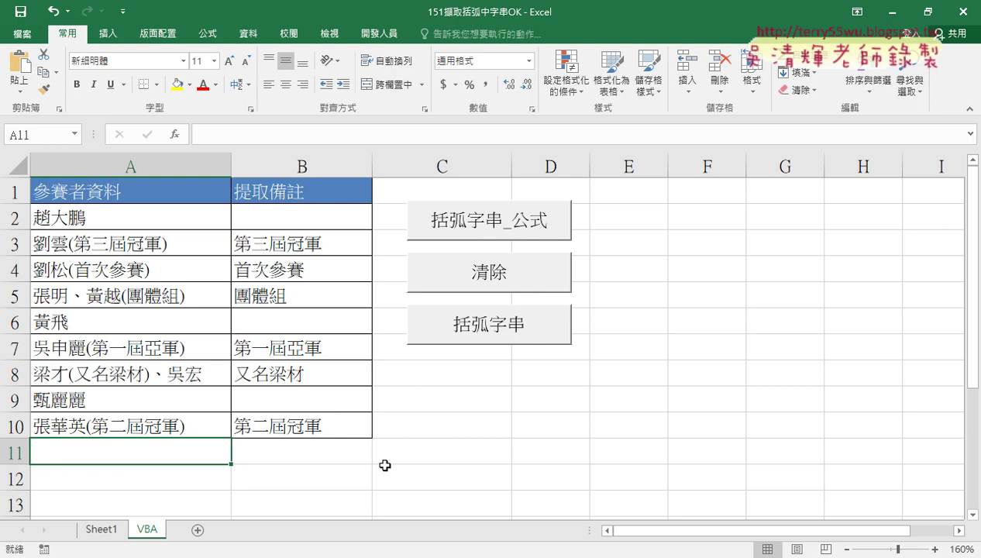
# Select B2 and highlight FIND("(",A2)+1 in its IFERROR/MID formula.
pyautogui.click(463, 458)
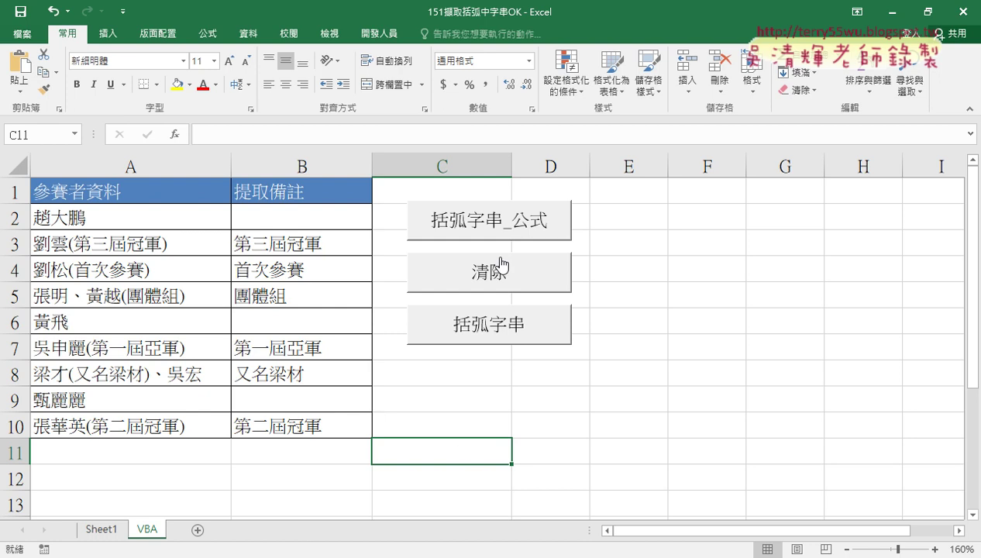
pyautogui.click(435, 220)
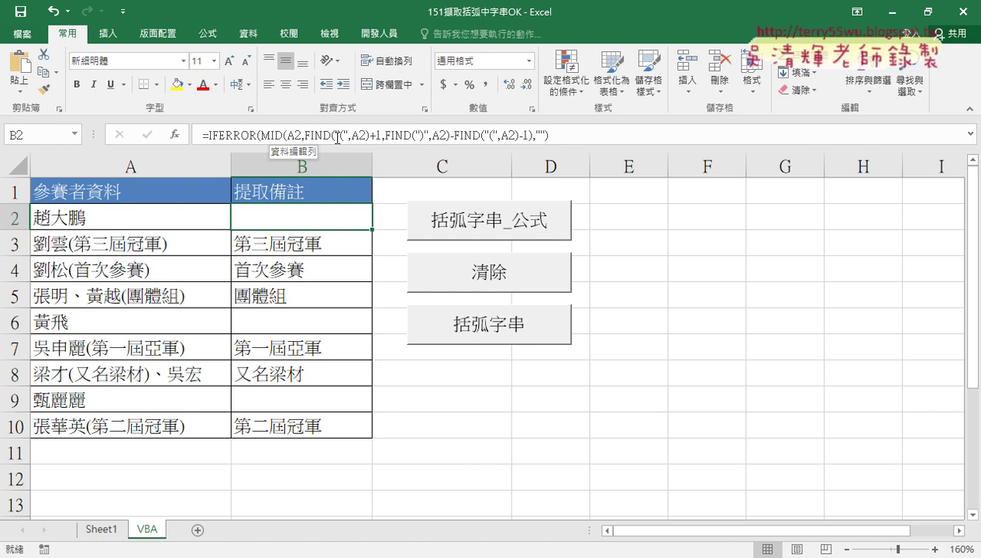
pyautogui.moveTo(304, 135)
pyautogui.mouseDown()
pyautogui.moveTo(423, 135)
pyautogui.moveTo(380, 137)
pyautogui.mouseUp()
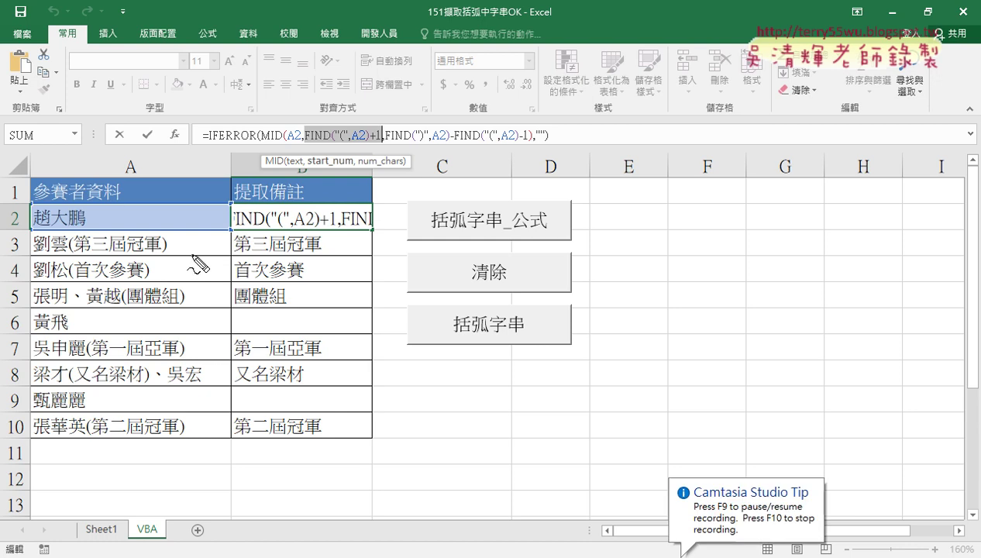
pyautogui.moveTo(165, 231); pyautogui.dragTo(166, 264)
pyautogui.moveTo(72, 231); pyautogui.dragTo(72, 256)
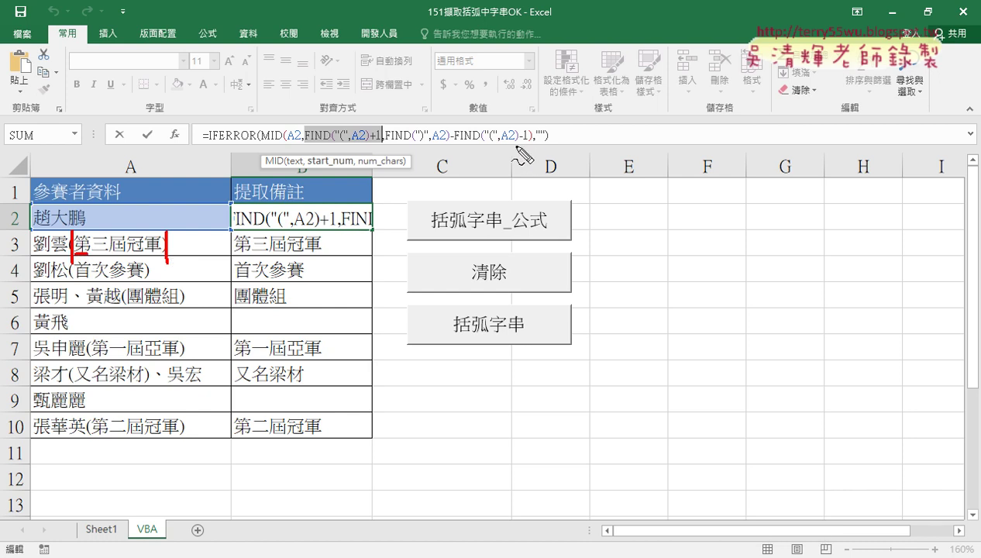
pyautogui.moveTo(516, 143); pyautogui.dragTo(526, 144)
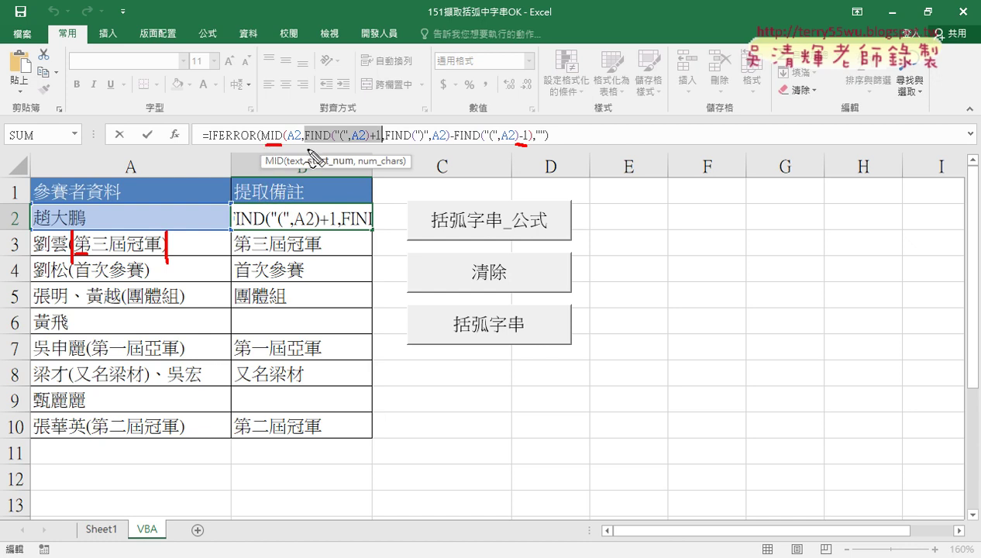
pyautogui.moveTo(305, 143); pyautogui.dragTo(326, 143)
pyautogui.moveTo(97, 207); pyautogui.dragTo(93, 230)
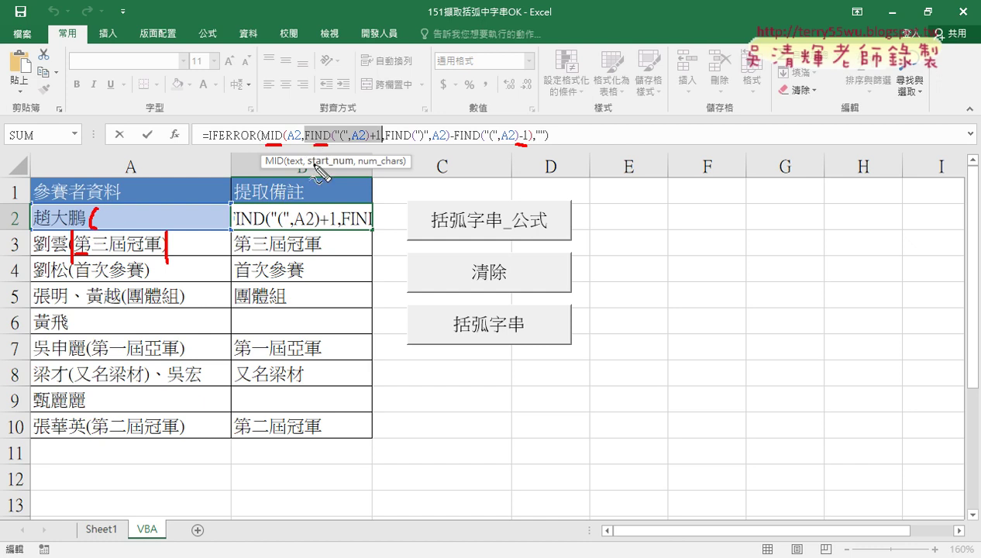
pyautogui.moveTo(204, 143); pyautogui.dragTo(256, 143)
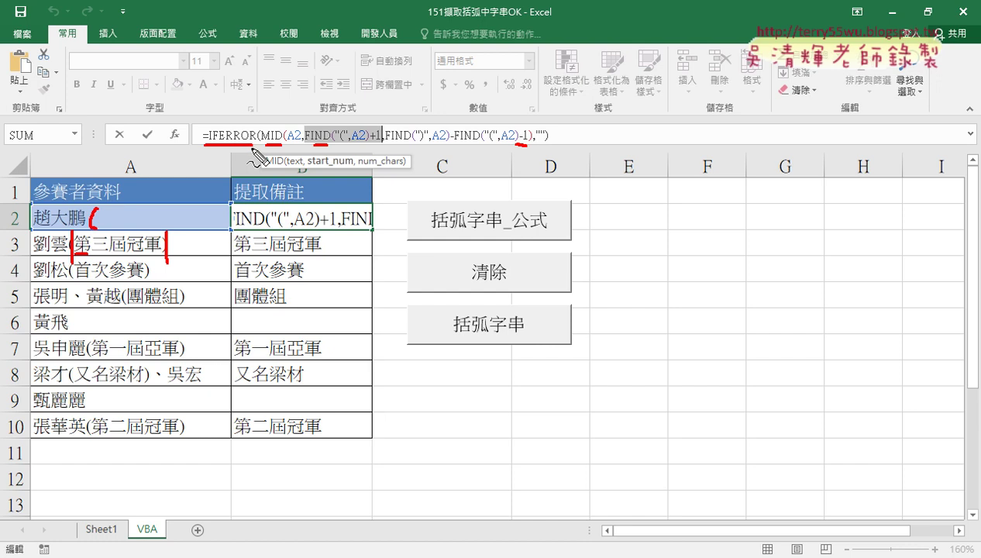
pyautogui.press('Escape')
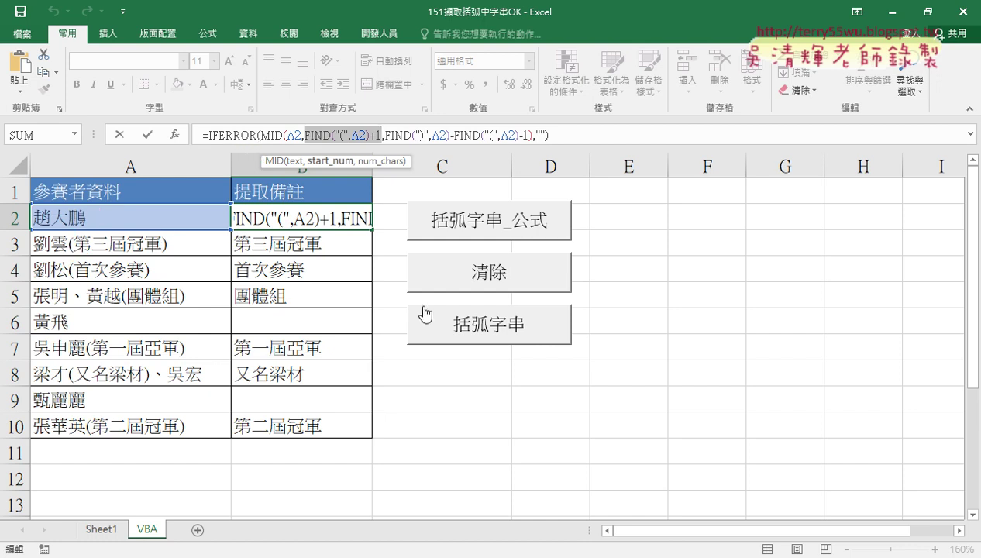
# Clear column B with 清除, refill it with 括弧字串_公式, and check B2's formula.
pyautogui.click(510, 273)
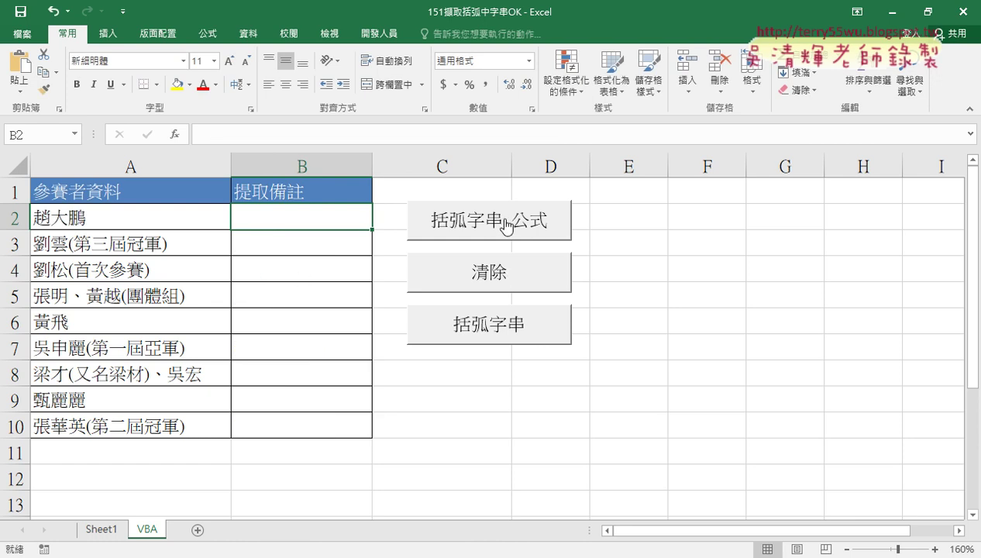
pyautogui.click(690, 268)
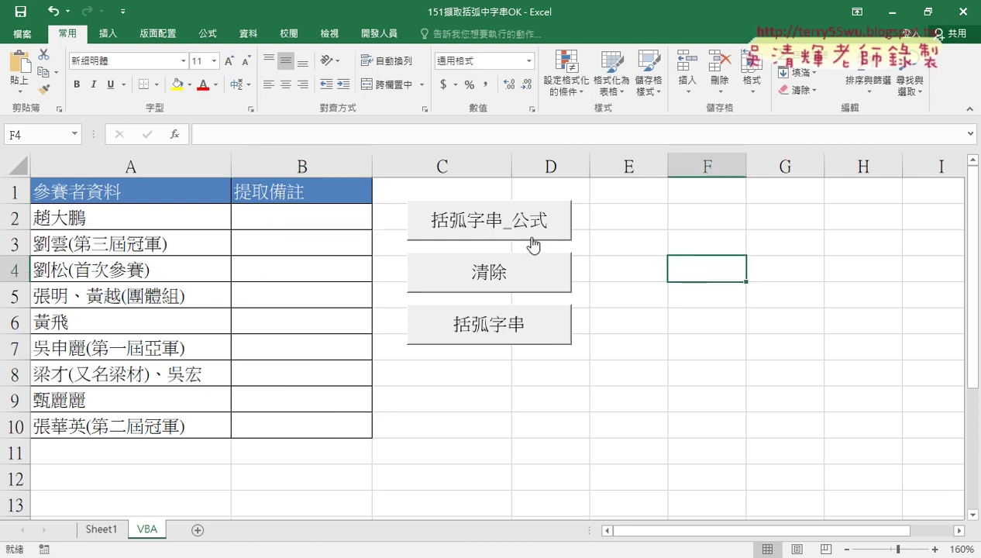
pyautogui.click(476, 223)
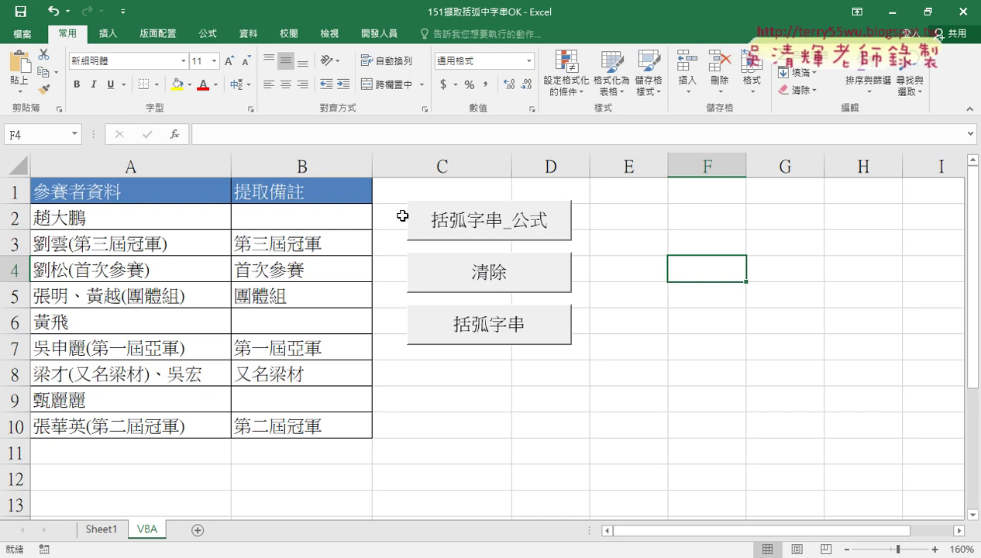
pyautogui.click(324, 216)
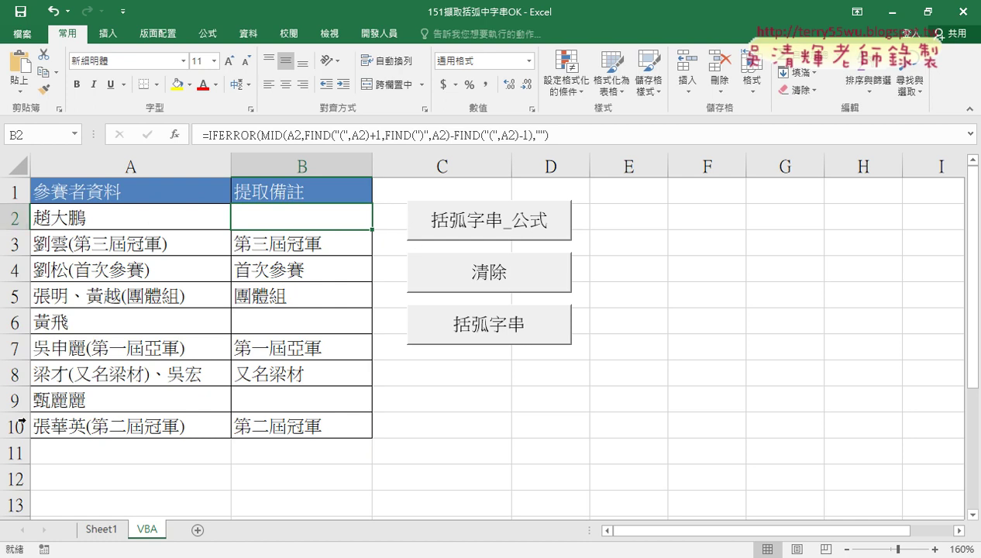
# Open the formula button's assigned macro in the VBA editor.
pyautogui.rightClick(520, 219)
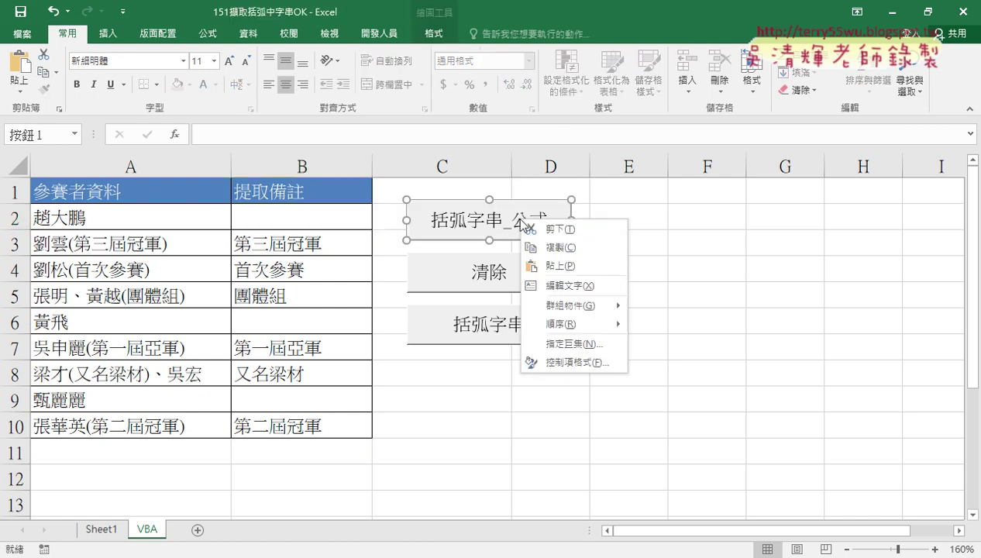
pyautogui.click(569, 344)
pyautogui.click(695, 231)
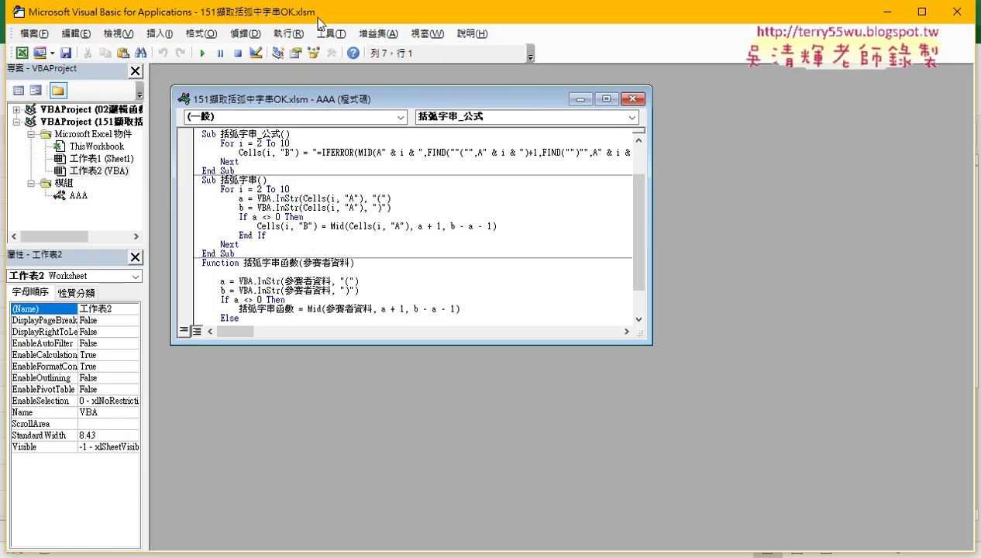
# Set the code font size from 9 to 12 under 工具 > 選項 > 撰寫風格, and shrink the editor beside the sheet.
pyautogui.doubleClick(306, 99)
pyautogui.click(345, 33)
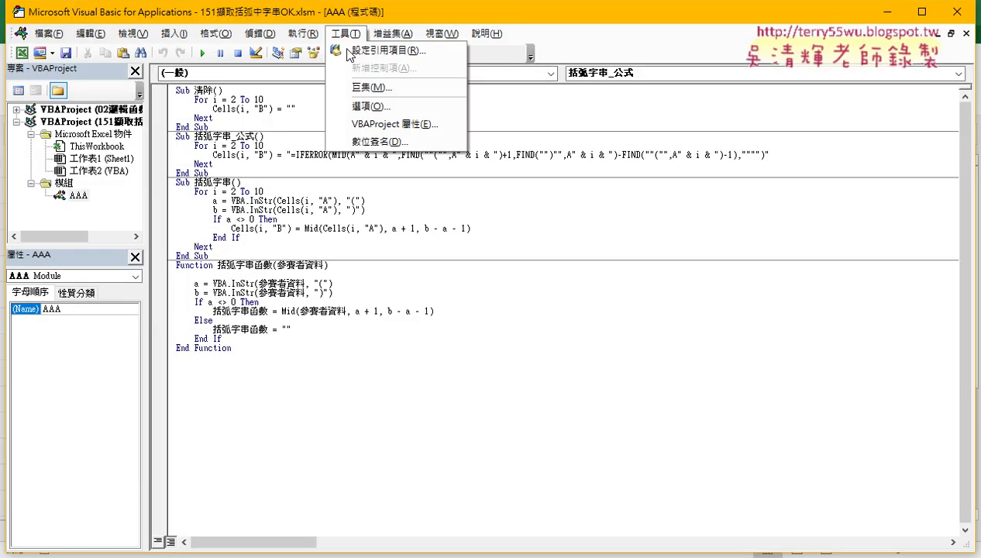
pyautogui.click(370, 106)
pyautogui.click(403, 139)
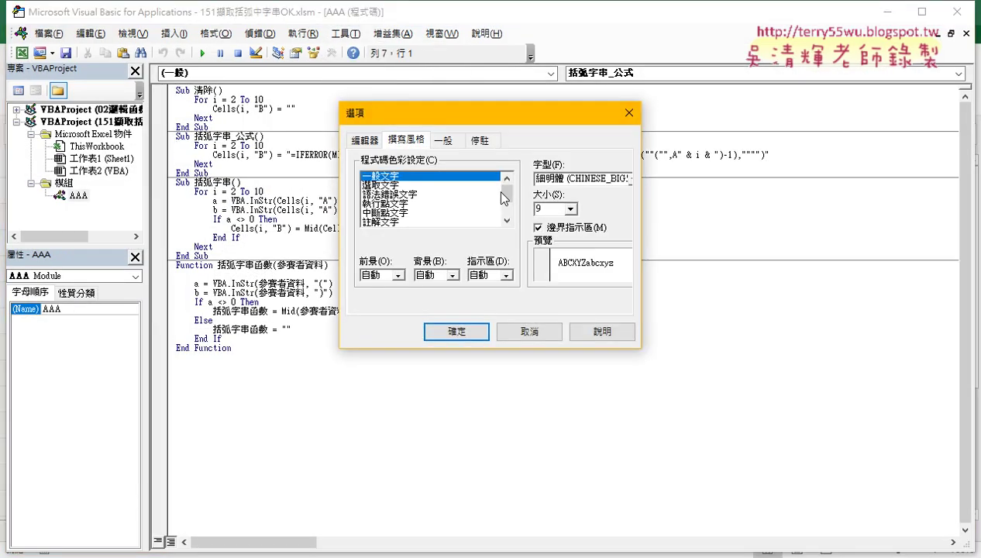
pyautogui.click(571, 209)
pyautogui.click(555, 251)
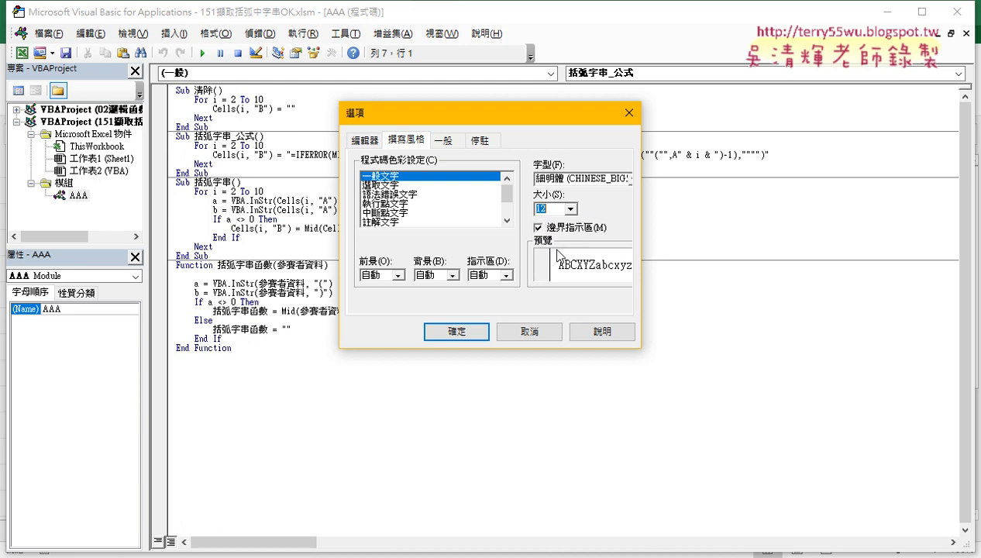
pyautogui.click(474, 333)
pyautogui.moveTo(5, 1)
pyautogui.mouseDown()
pyautogui.moveTo(23, 15)
pyautogui.moveTo(377, 27)
pyautogui.mouseUp()
# Inspect the formula-writing loop, highlighting its 2 To 10 range and the IFERROR formula string.
pyautogui.click(639, 202)
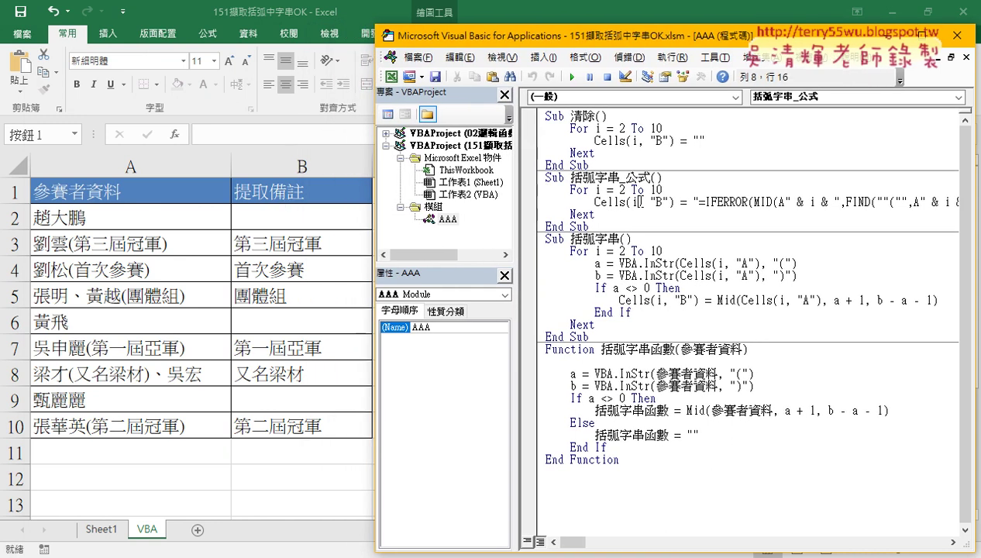
pyautogui.moveTo(516, 203); pyautogui.dragTo(430, 198)
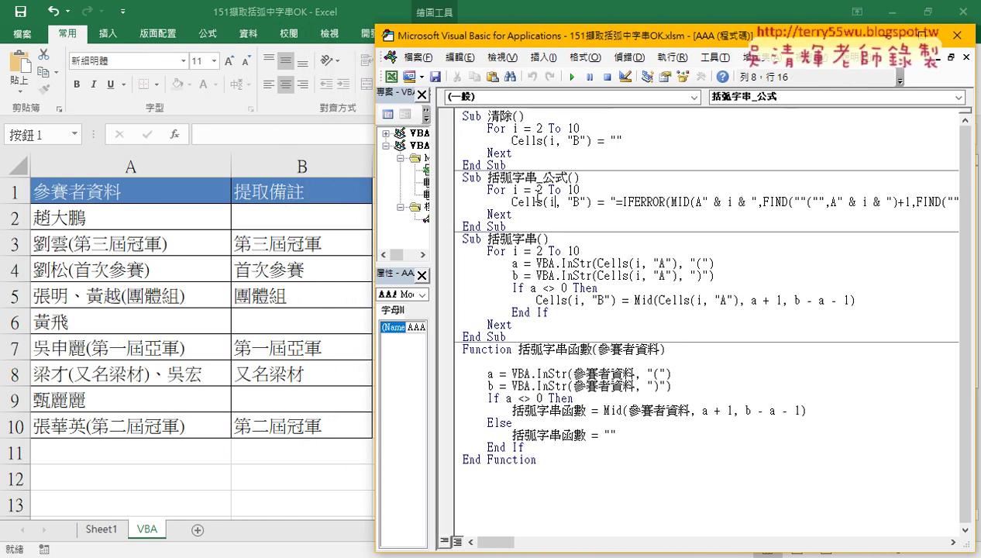
pyautogui.moveTo(538, 190); pyautogui.dragTo(581, 190)
pyautogui.click(582, 189)
pyautogui.doubleClick(579, 189)
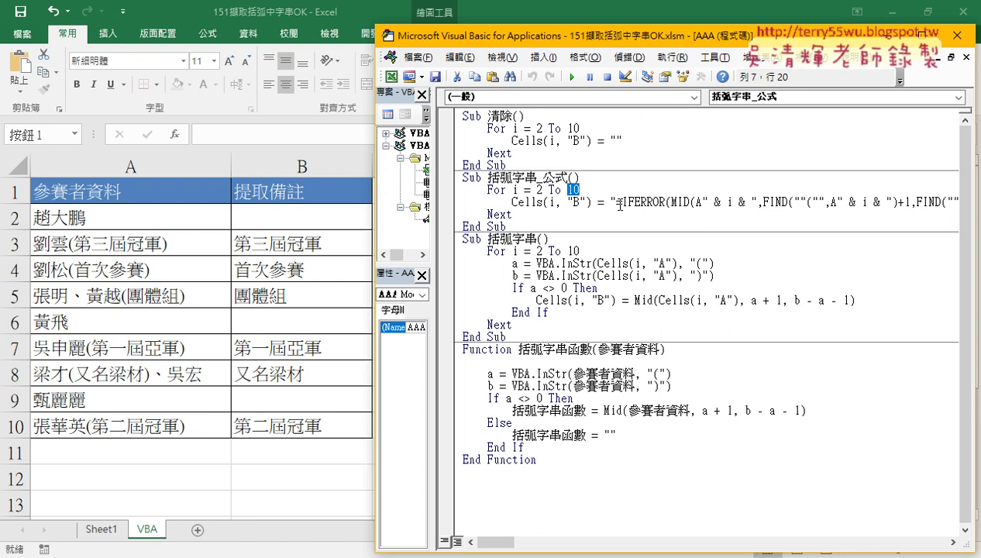
pyautogui.moveTo(616, 202); pyautogui.dragTo(847, 202)
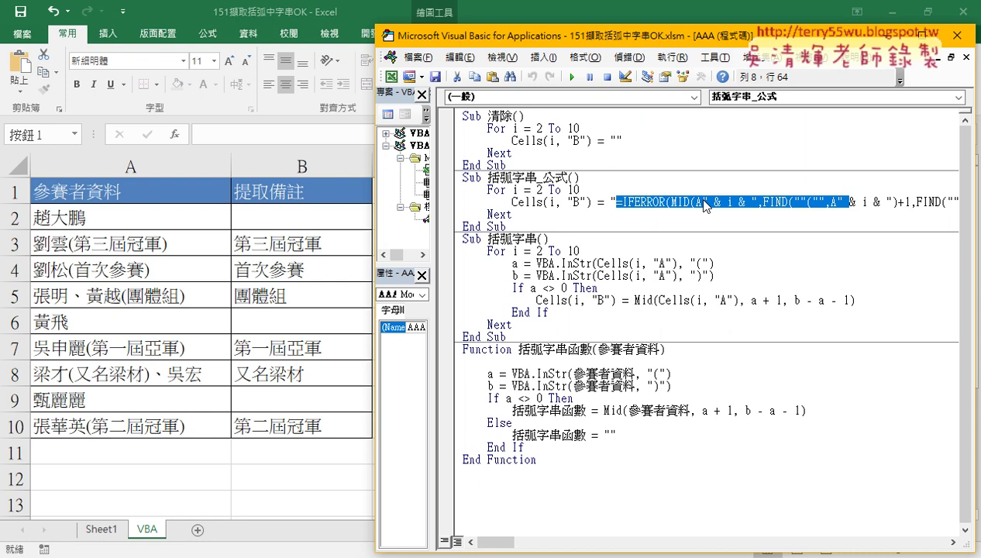
# Select the 清除 and 括弧字串 code, then close the editor and select cell B2.
pyautogui.moveTo(623, 139); pyautogui.dragTo(609, 139)
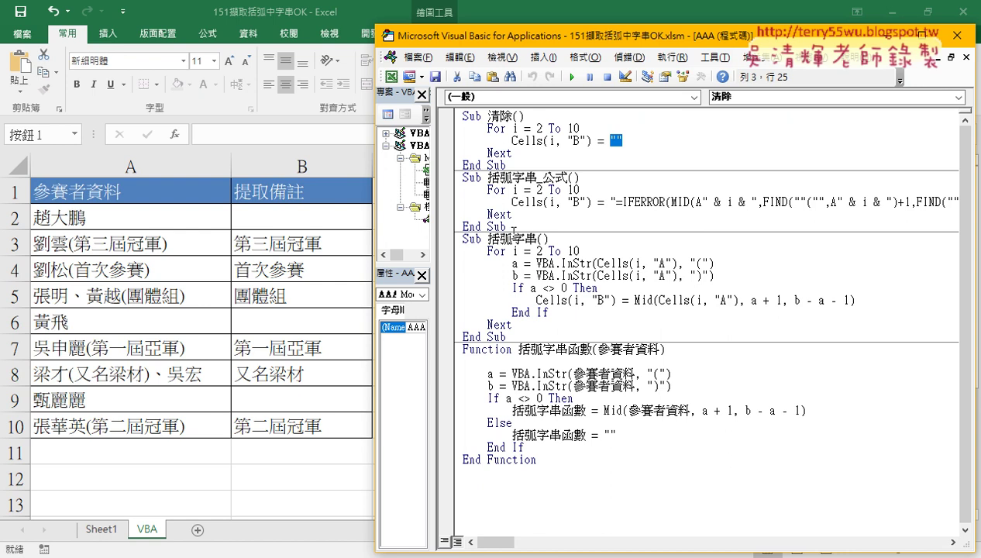
pyautogui.moveTo(507, 231)
pyautogui.mouseDown()
pyautogui.moveTo(459, 129)
pyautogui.moveTo(430, 109)
pyautogui.mouseUp()
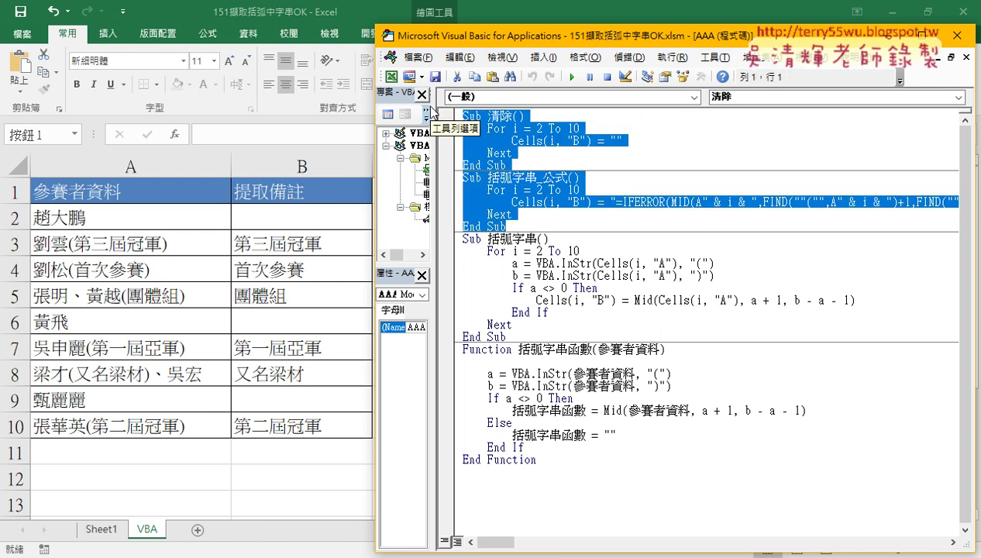
pyautogui.moveTo(544, 459)
pyautogui.mouseDown()
pyautogui.moveTo(456, 362)
pyautogui.moveTo(439, 240)
pyautogui.mouseUp()
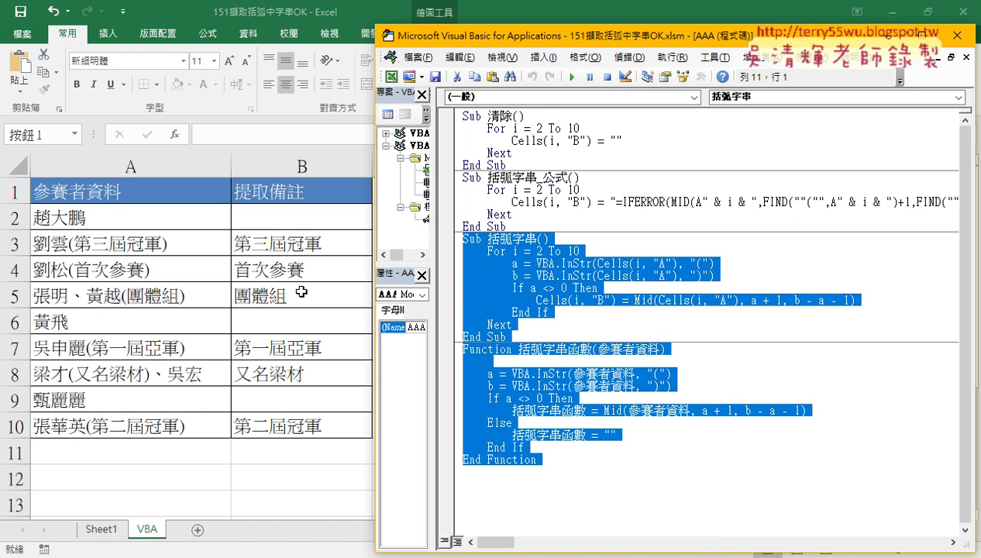
pyautogui.click(300, 292)
pyautogui.click(686, 274)
pyautogui.click(307, 218)
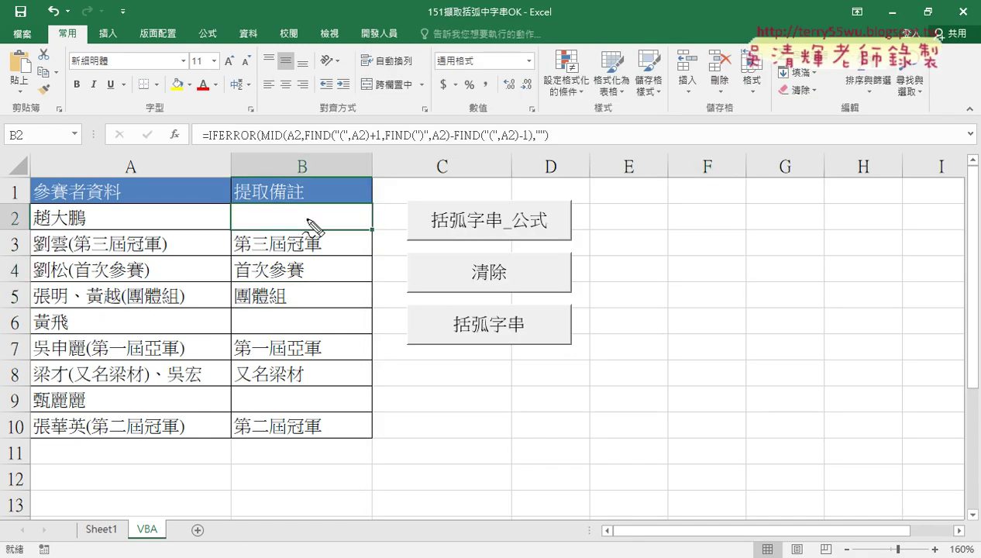
pyautogui.moveTo(541, 242); pyautogui.dragTo(510, 237)
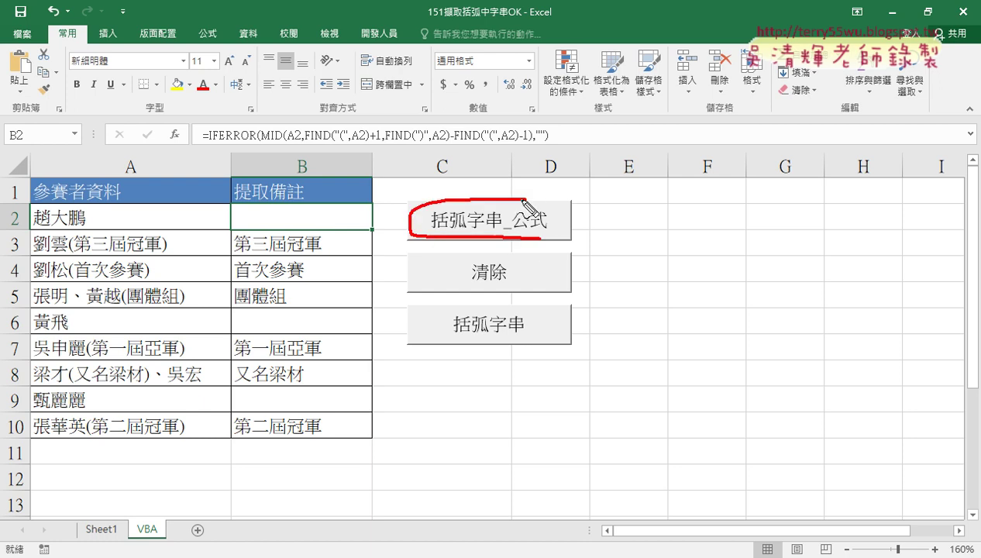
pyautogui.moveTo(486, 189); pyautogui.dragTo(318, 206)
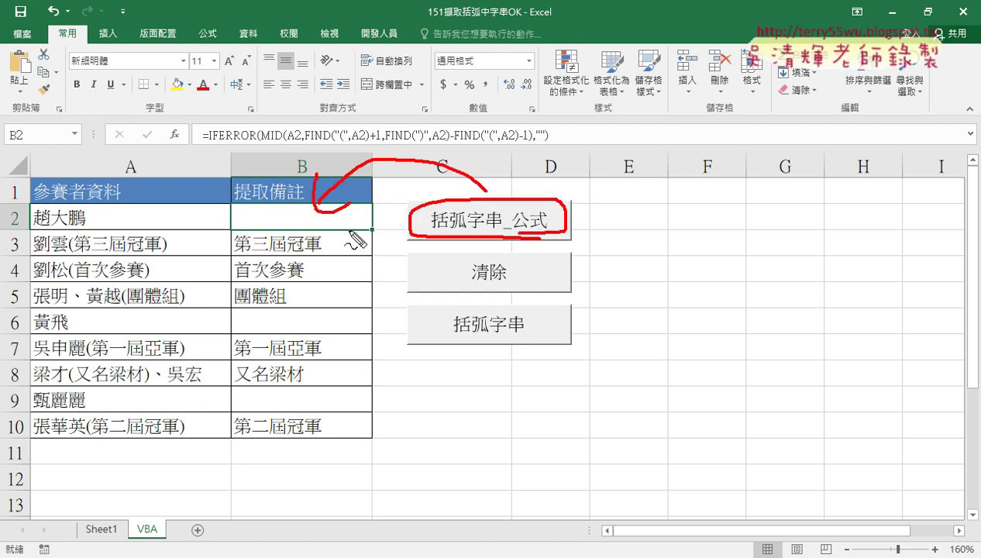
pyautogui.moveTo(234, 144); pyautogui.dragTo(533, 139)
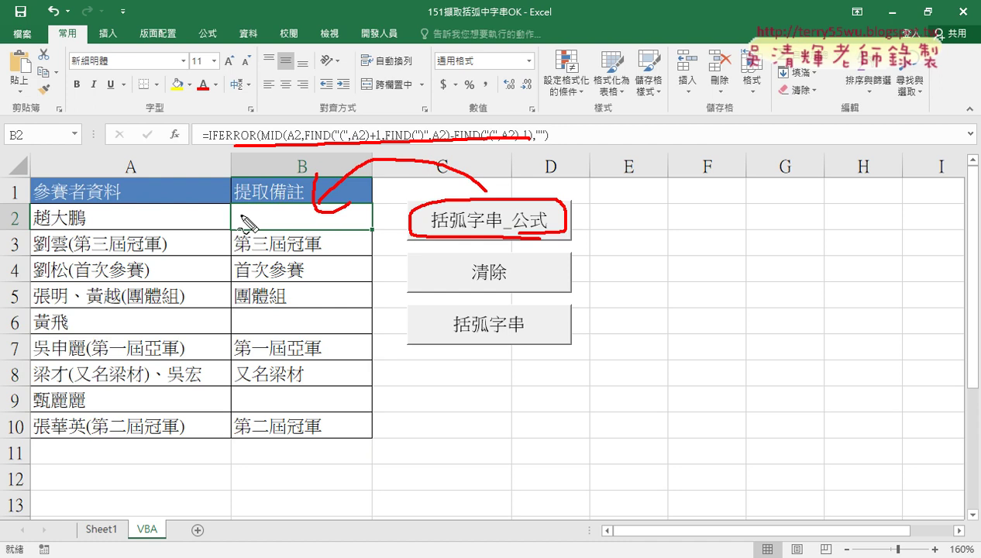
pyautogui.moveTo(242, 209)
pyautogui.mouseDown()
pyautogui.moveTo(291, 225)
pyautogui.moveTo(325, 207)
pyautogui.mouseUp()
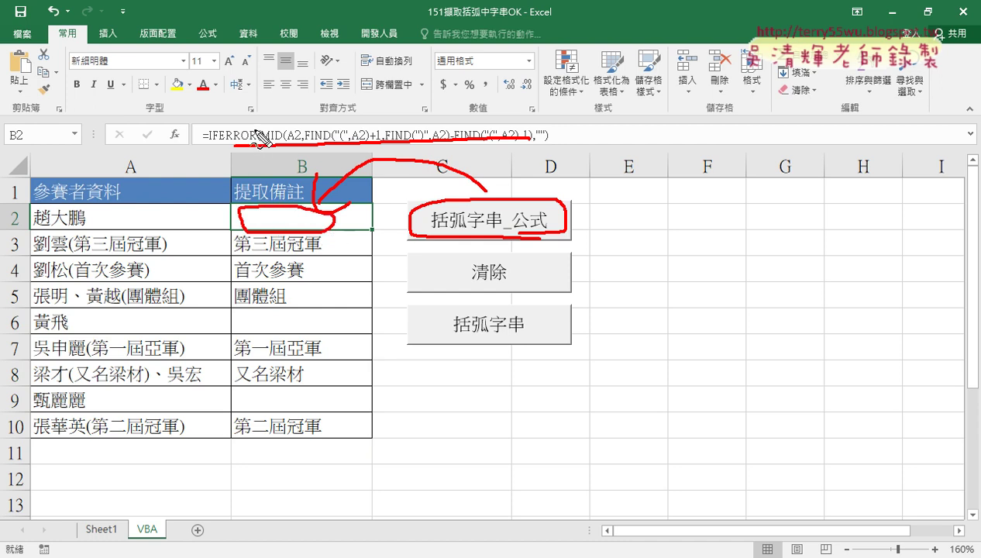
pyautogui.moveTo(140, 133); pyautogui.dragTo(175, 118)
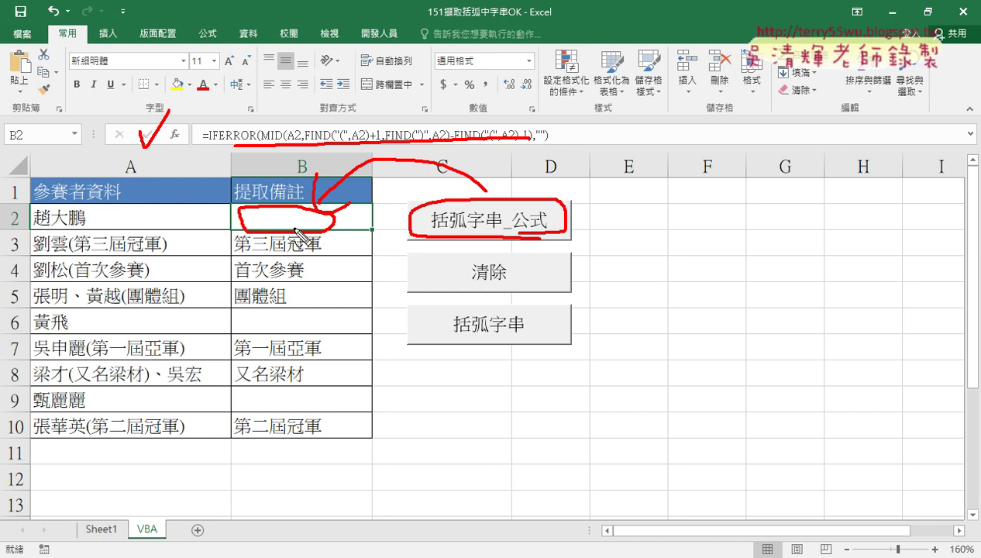
pyautogui.press('Escape')
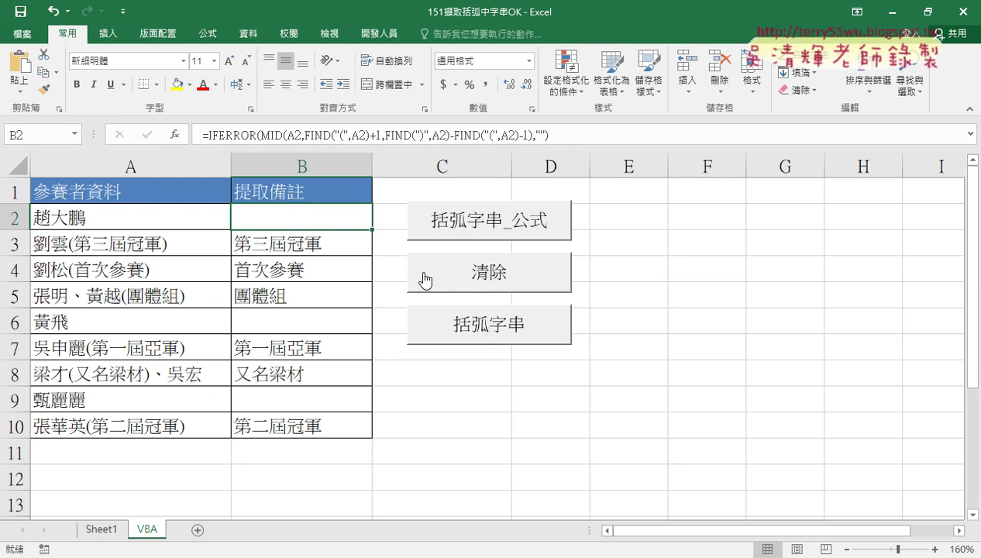
# Clear column B with 清除, run 括弧字串 to fill plain-value notes, and check B3.
pyautogui.click(482, 273)
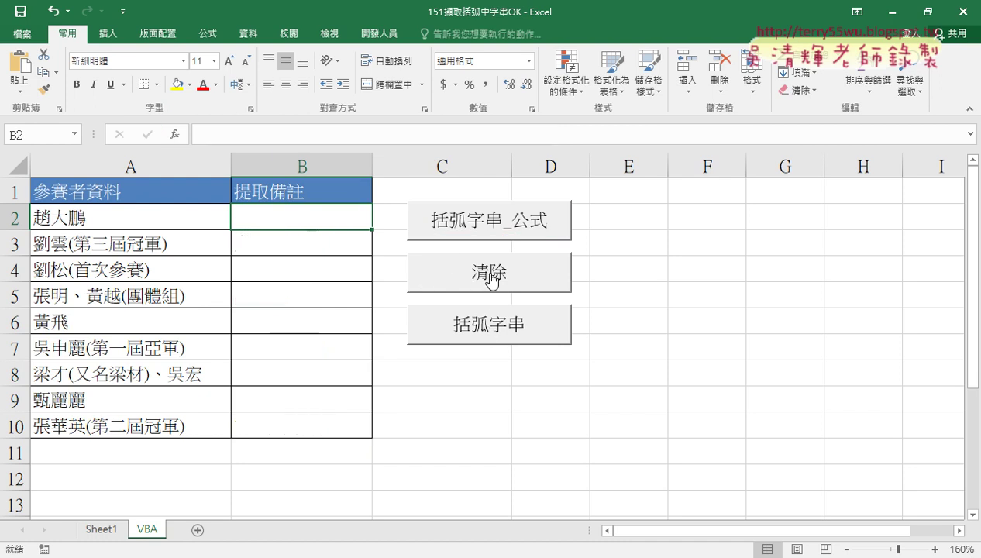
pyautogui.click(481, 332)
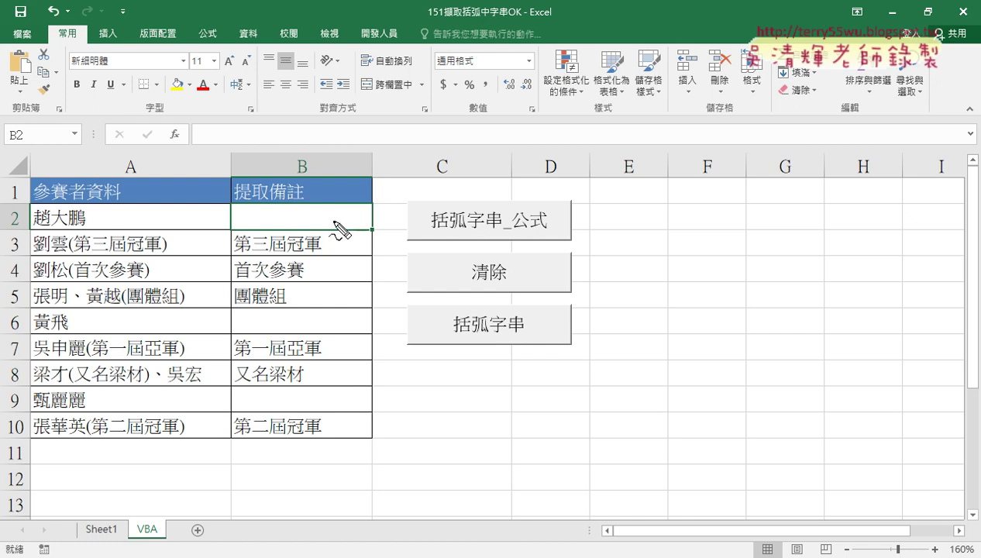
pyautogui.moveTo(299, 225)
pyautogui.mouseDown()
pyautogui.moveTo(244, 228)
pyautogui.moveTo(300, 224)
pyautogui.mouseUp()
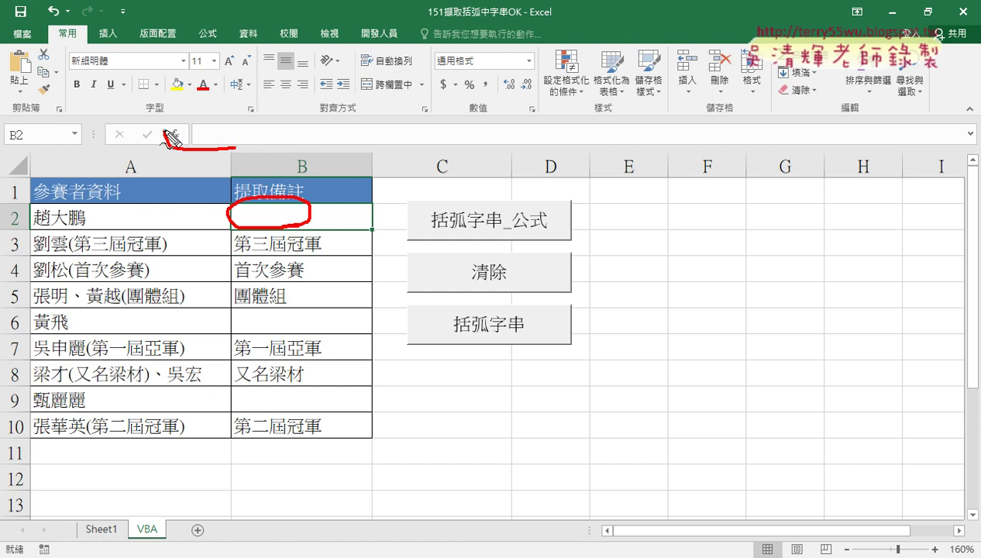
pyautogui.moveTo(166, 130); pyautogui.dragTo(223, 147)
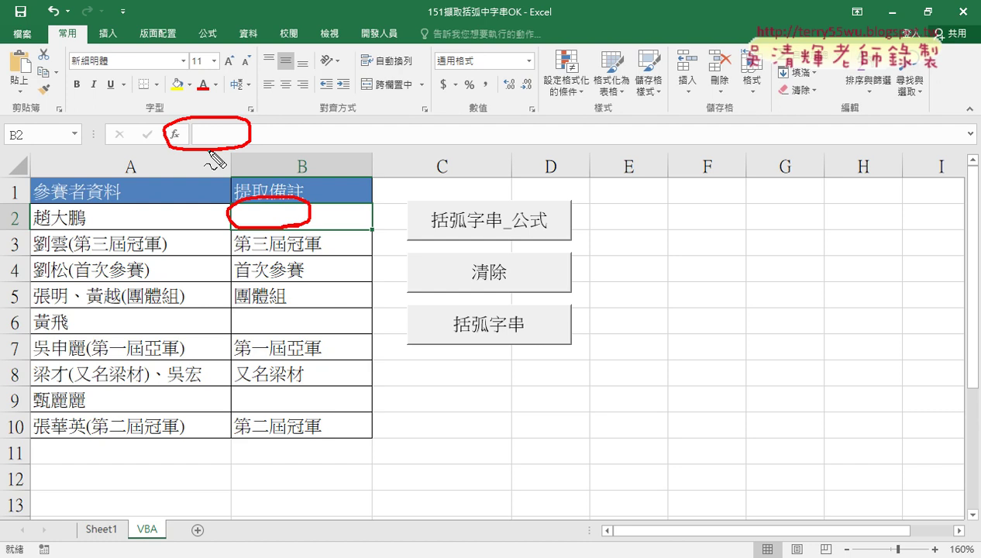
pyautogui.click(282, 246)
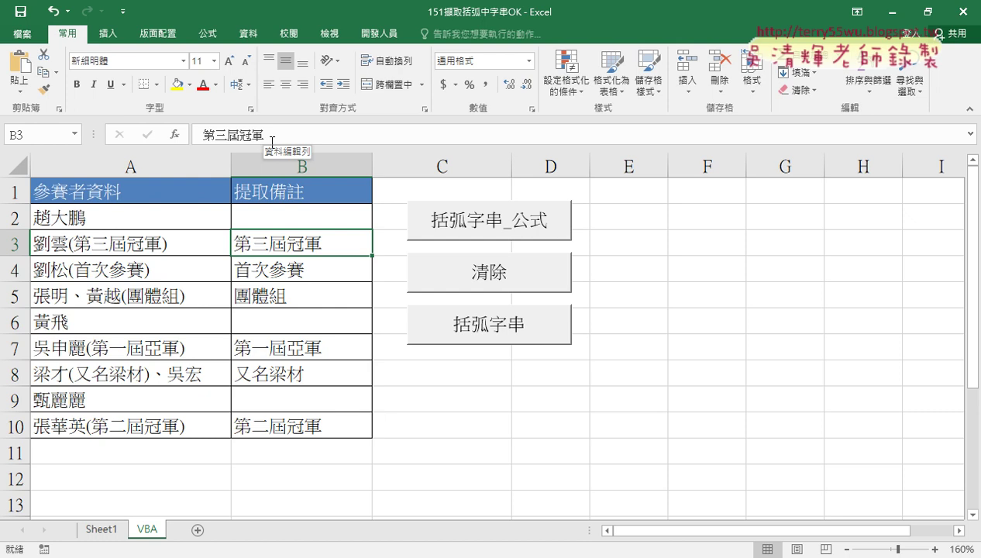
pyautogui.click(744, 241)
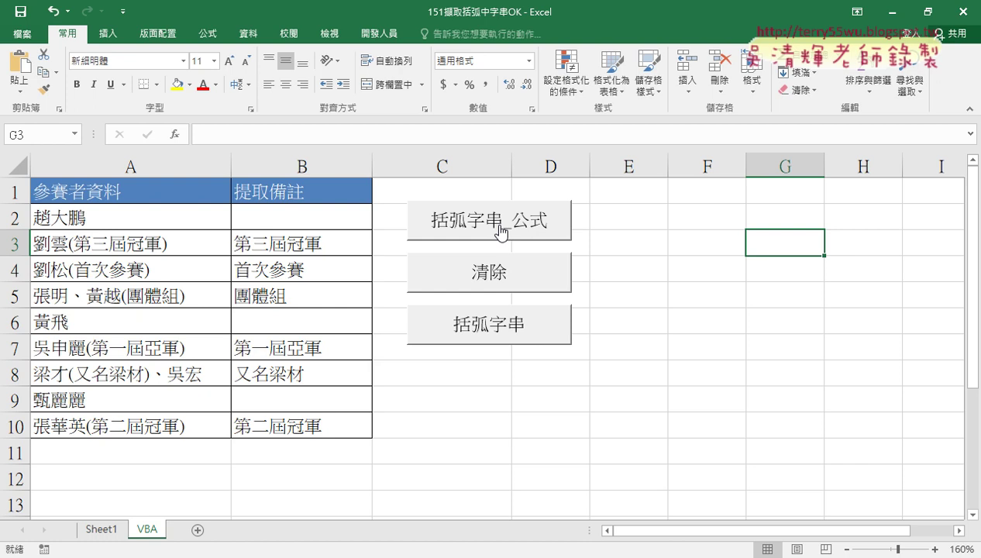
# Run 括弧字串_公式 to write the IFERROR/MID/FIND formulas into B2:B10.
pyautogui.click(496, 272)
pyautogui.click(502, 330)
pyautogui.click(481, 223)
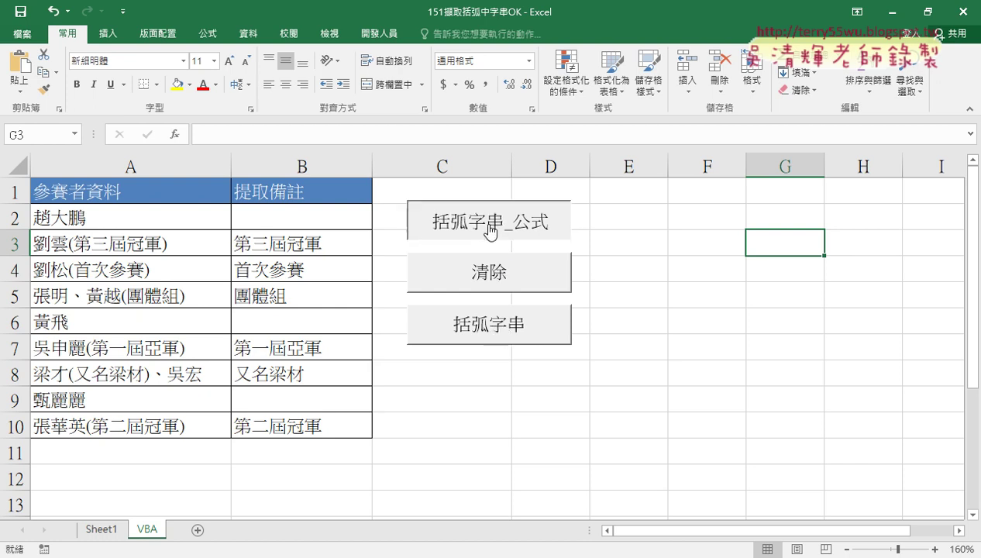
pyautogui.click(306, 220)
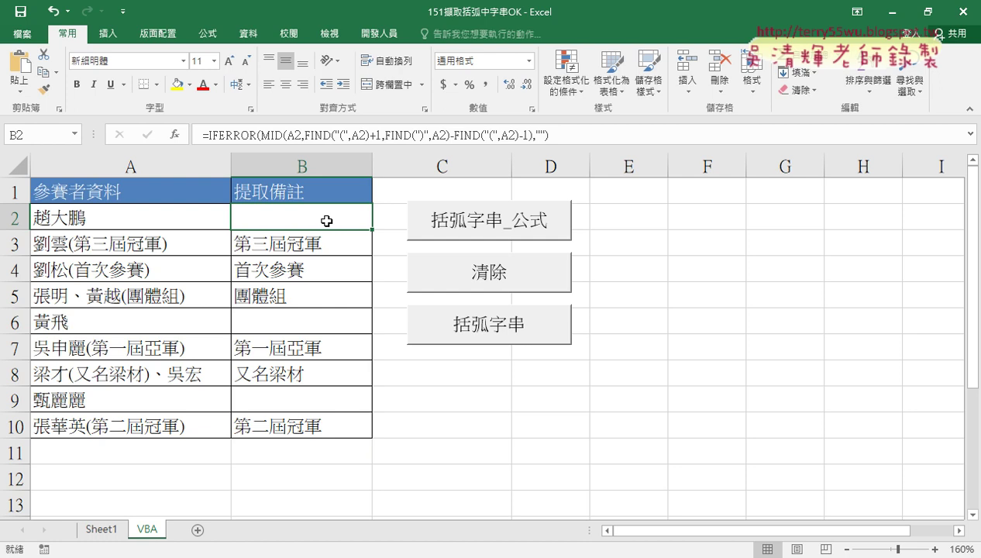
pyautogui.click(459, 226)
# Annotate the parts of the IFERROR/MID/FIND extraction formula on the sheet.
pyautogui.moveTo(513, 231); pyautogui.dragTo(550, 228)
pyautogui.moveTo(309, 140); pyautogui.dragTo(330, 141)
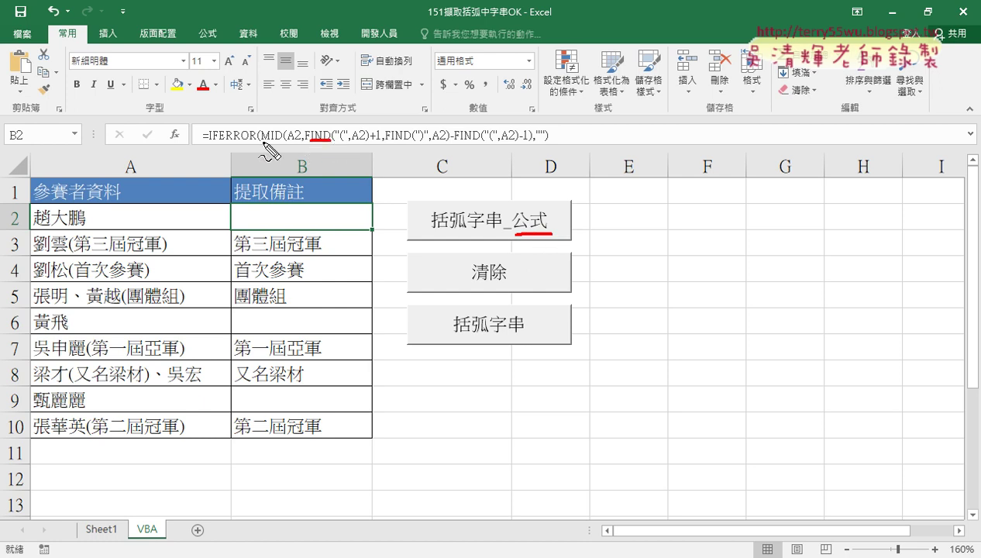
pyautogui.moveTo(261, 141); pyautogui.dragTo(283, 140)
pyautogui.moveTo(211, 142); pyautogui.dragTo(249, 144)
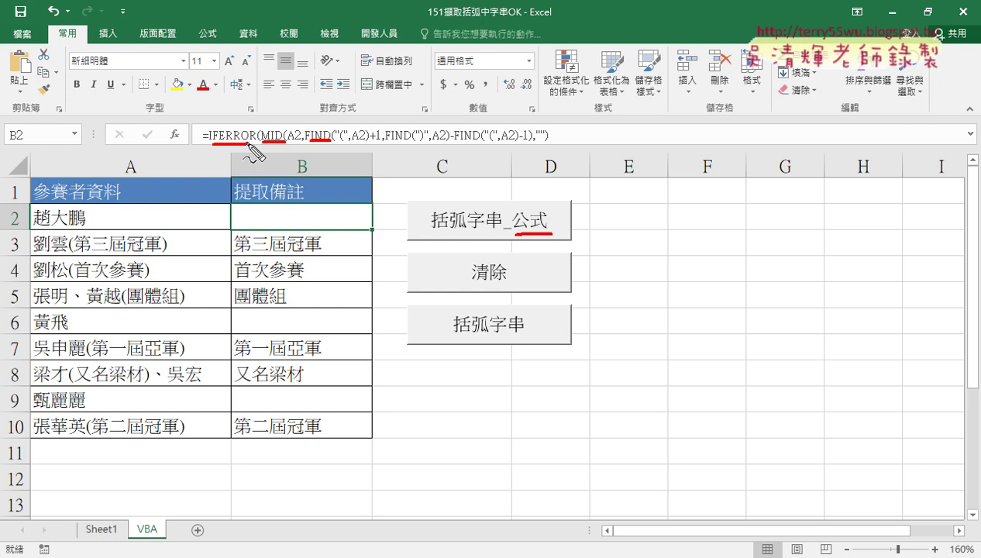
pyautogui.moveTo(285, 160)
pyautogui.mouseDown()
pyautogui.moveTo(404, 310)
pyautogui.moveTo(402, 326)
pyautogui.moveTo(545, 333)
pyautogui.mouseUp()
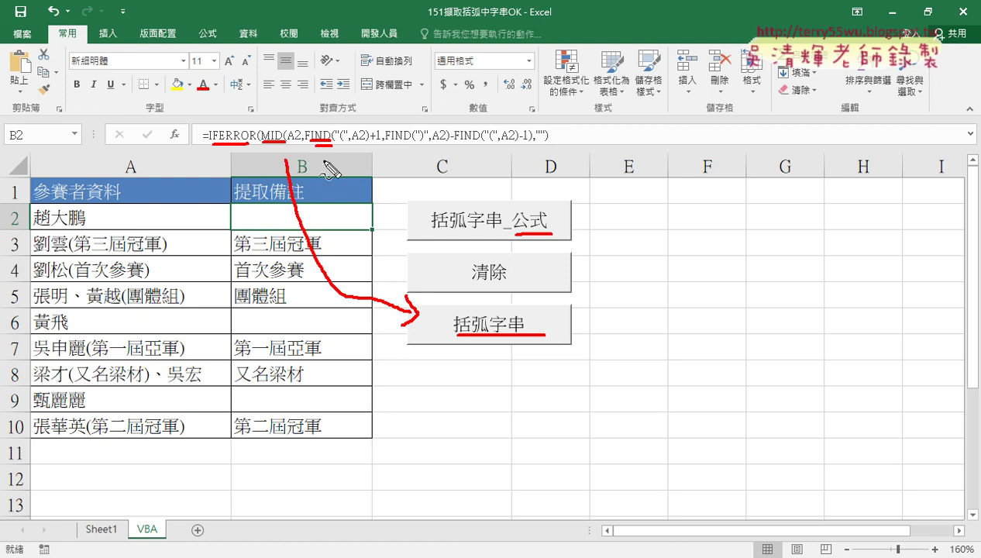
pyautogui.moveTo(312, 77)
pyautogui.mouseDown()
pyautogui.moveTo(315, 101)
pyautogui.moveTo(378, 100)
pyautogui.mouseUp()
pyautogui.moveTo(366, 87)
pyautogui.mouseDown()
pyautogui.moveTo(412, 83)
pyautogui.moveTo(423, 104)
pyautogui.mouseUp()
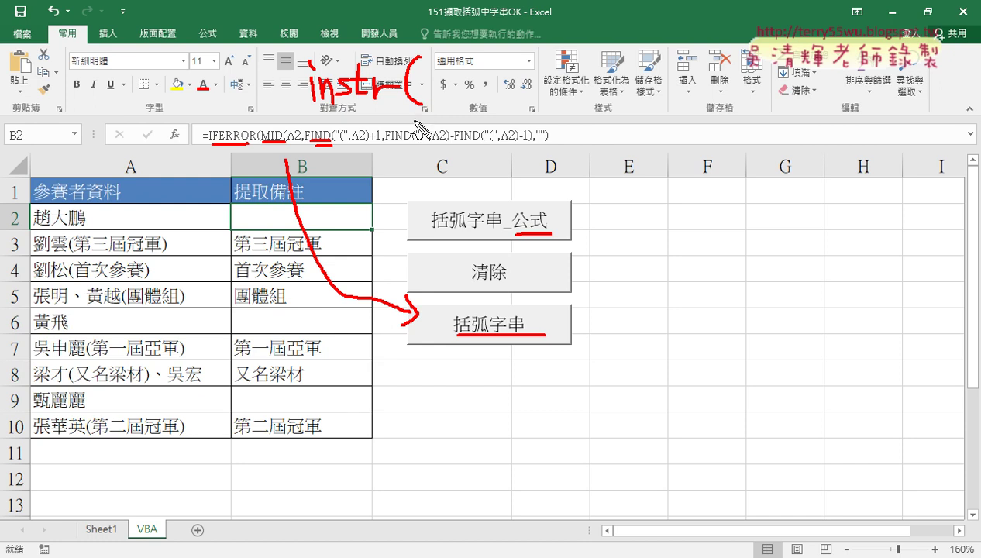
pyautogui.moveTo(334, 141); pyautogui.dragTo(341, 145)
pyautogui.moveTo(351, 142); pyautogui.dragTo(367, 142)
pyautogui.moveTo(505, 68); pyautogui.dragTo(498, 106)
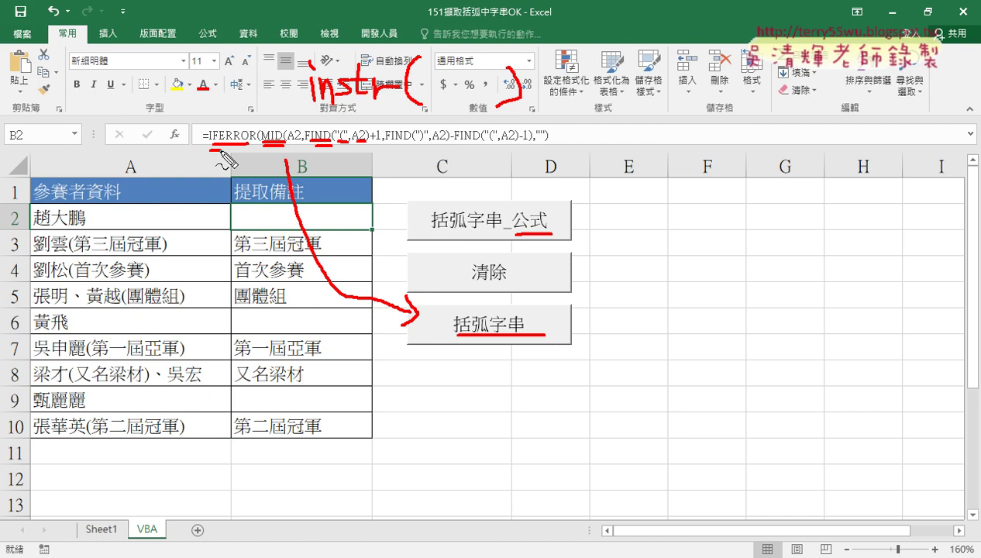
pyautogui.moveTo(197, 92); pyautogui.dragTo(218, 90)
pyautogui.moveTo(205, 79); pyautogui.dragTo(205, 104)
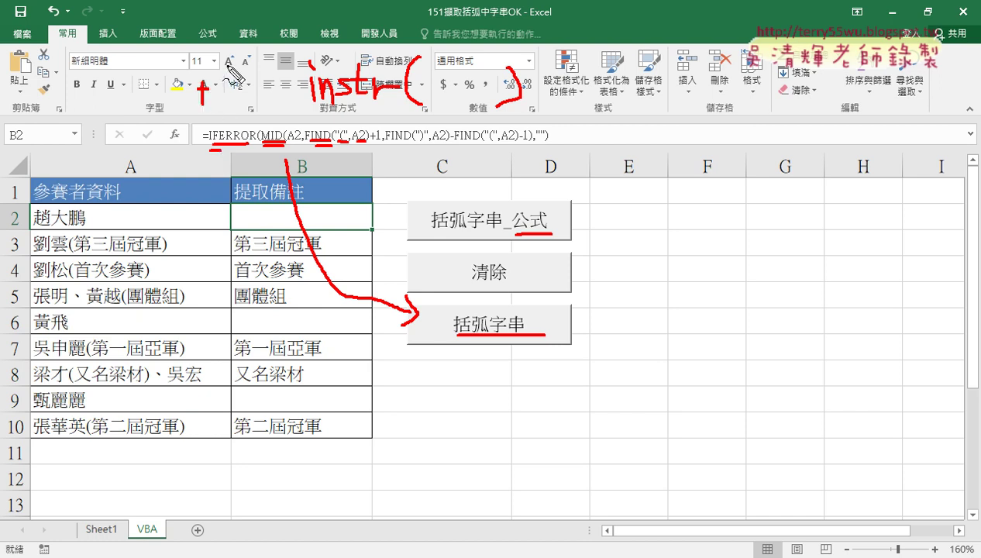
pyautogui.moveTo(234, 48)
pyautogui.mouseDown()
pyautogui.moveTo(231, 105)
pyautogui.moveTo(229, 48)
pyautogui.moveTo(533, 116)
pyautogui.mouseUp()
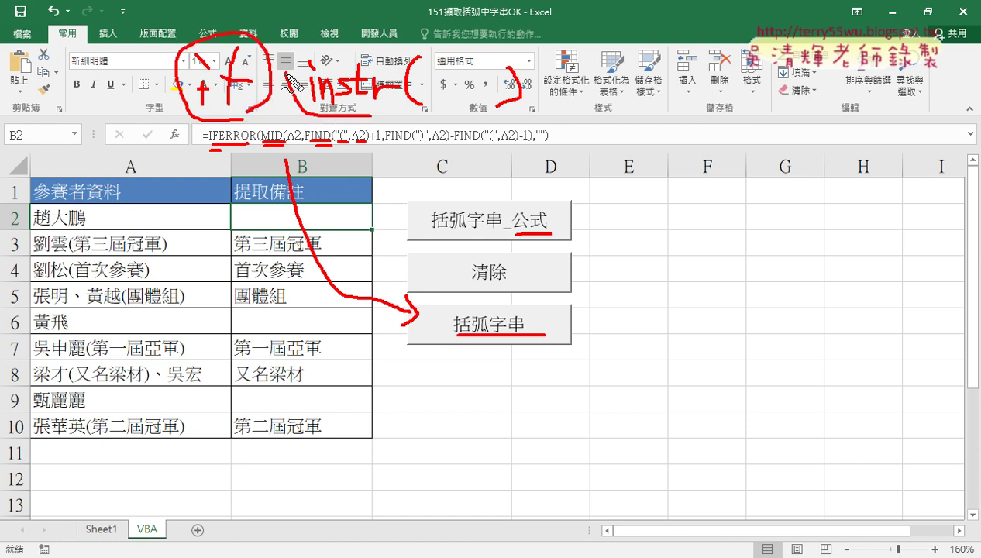